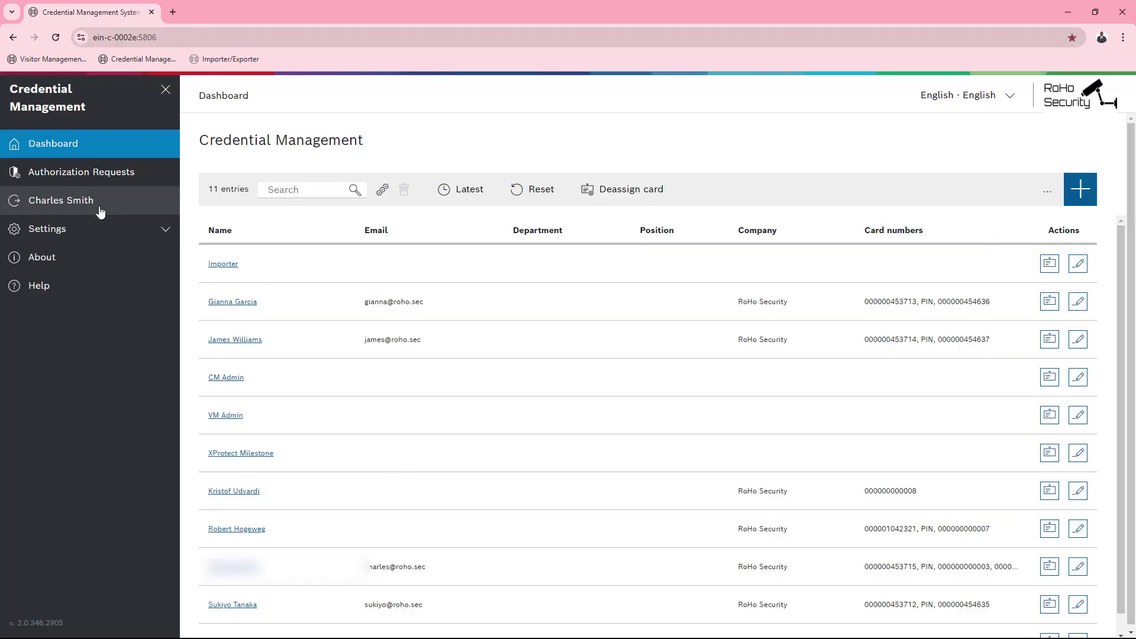
pyautogui.click(98, 228)
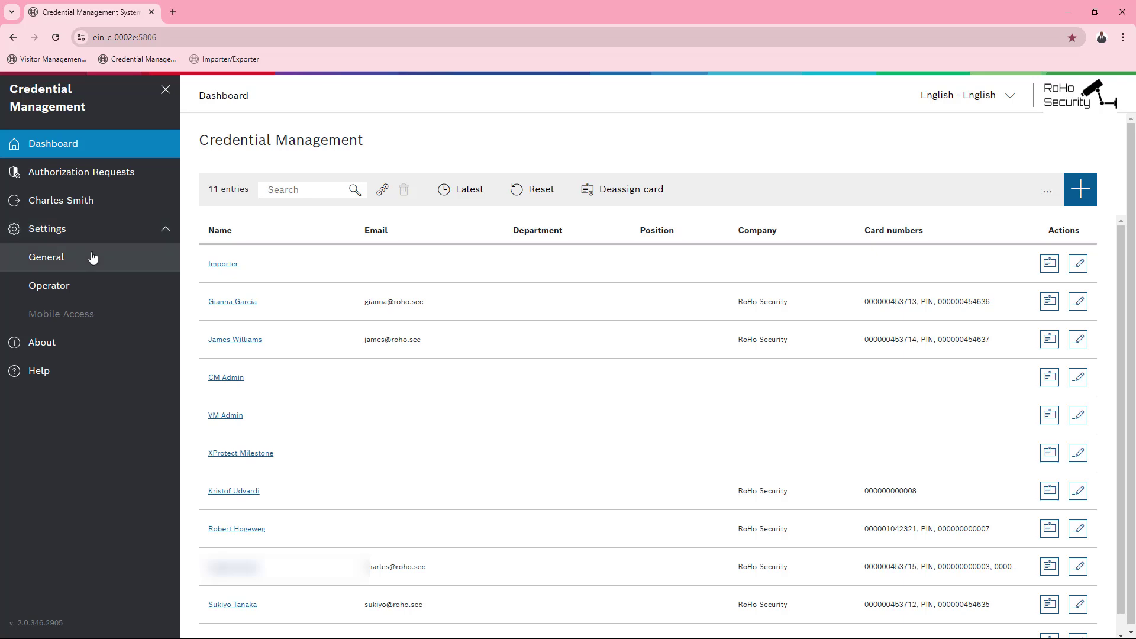
pyautogui.click(92, 256)
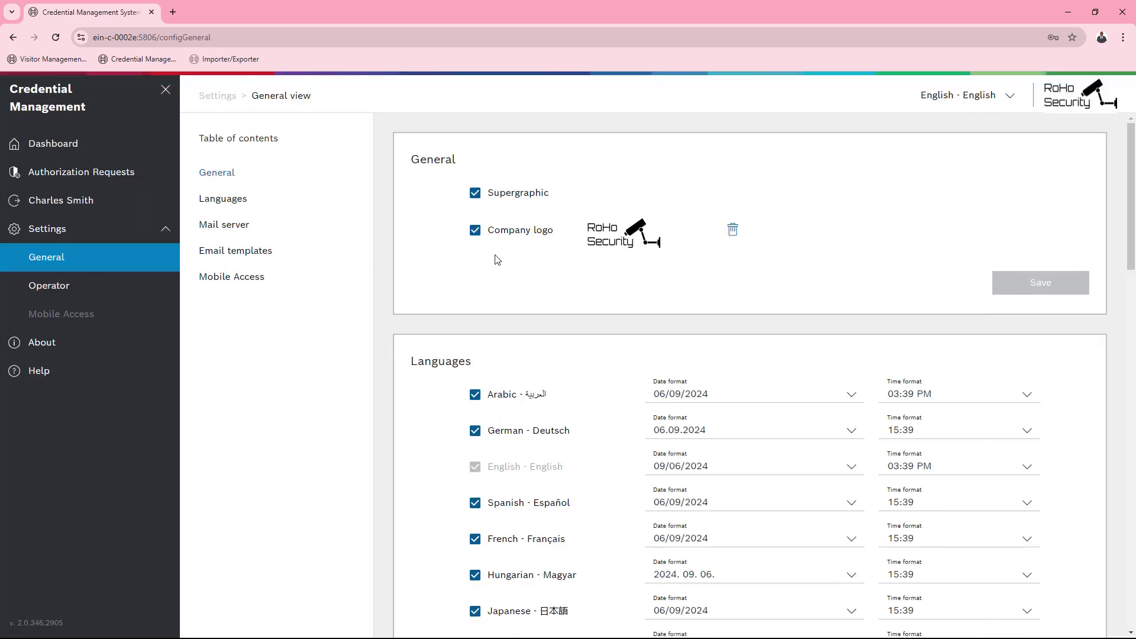
pyautogui.moveTo(1133, 248); pyautogui.dragTo(1133, 613)
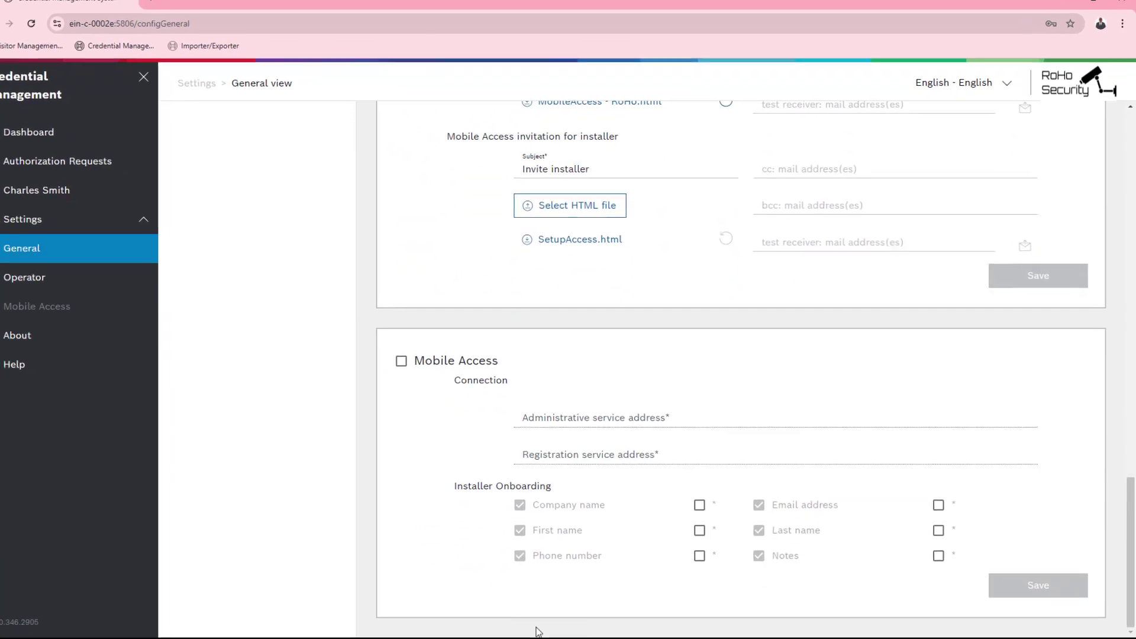
pyautogui.click(127, 256)
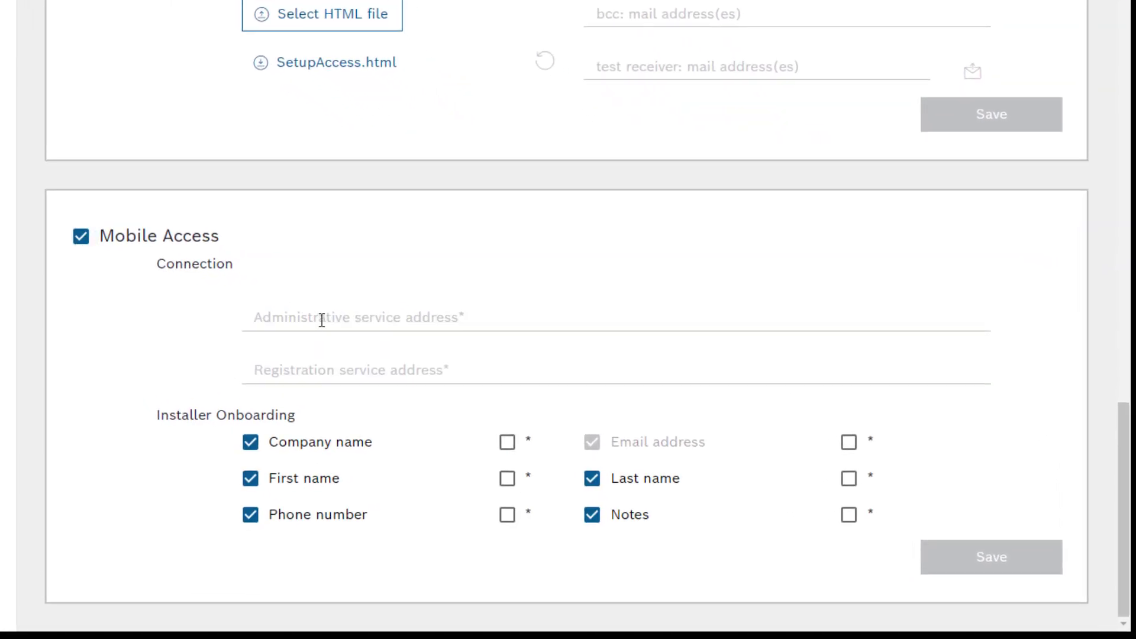
pyautogui.click(322, 321)
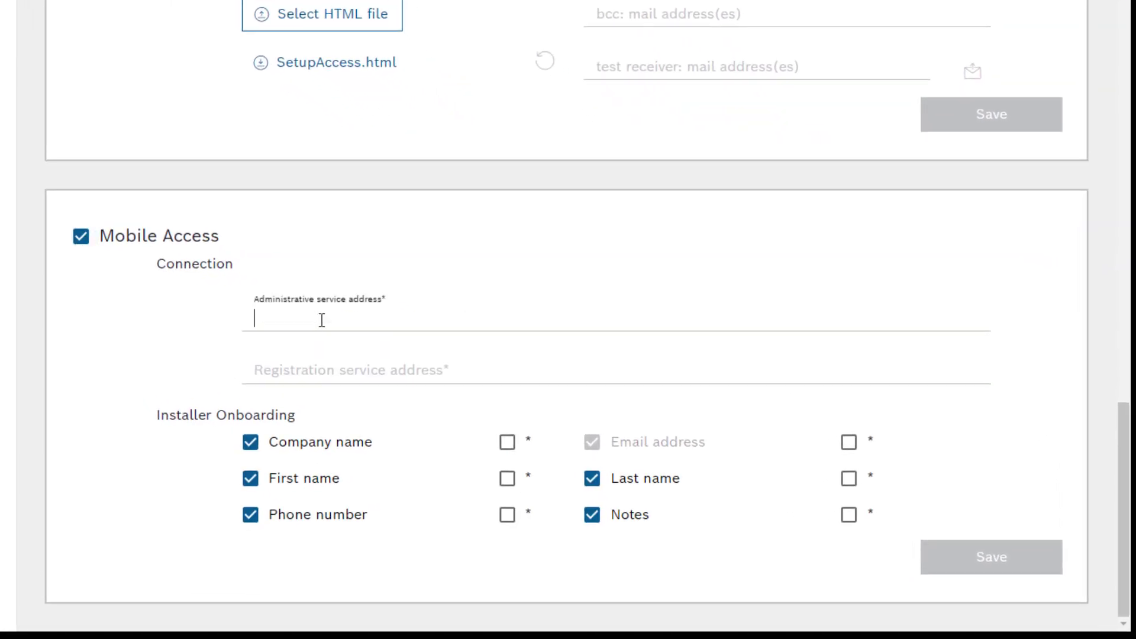
pyautogui.write('https://192')
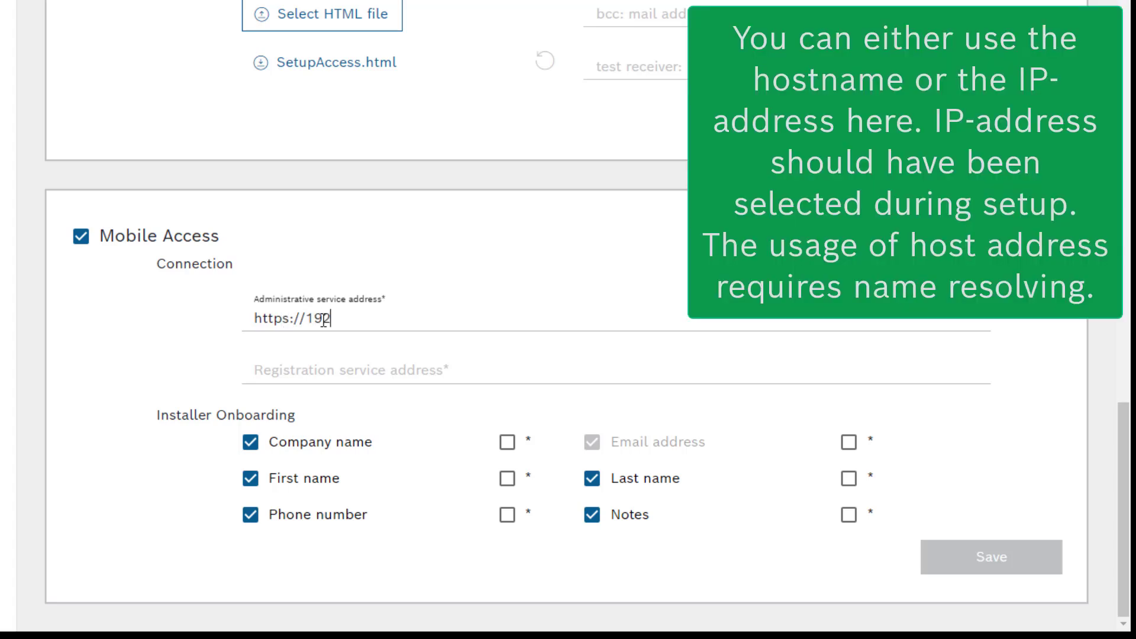
pyautogui.write('.168.2.106:5701')
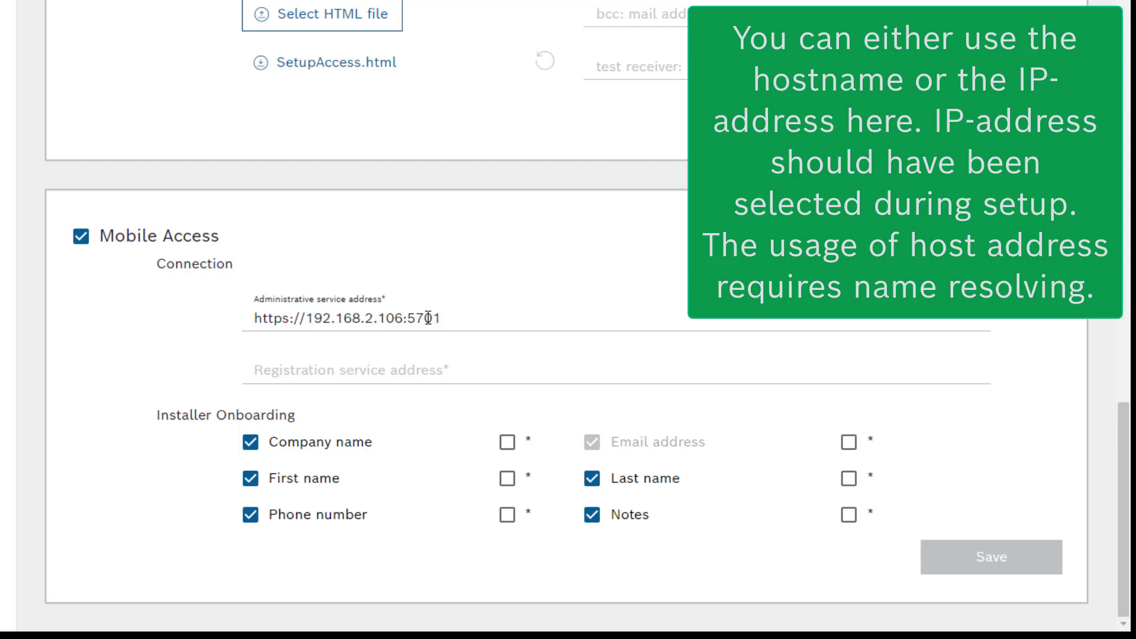
# Copy that address into the registration field, change its port to 5700, and save
pyautogui.moveTo(433, 318); pyautogui.dragTo(246, 299)
pyautogui.hotkey('ctrl', 'c')
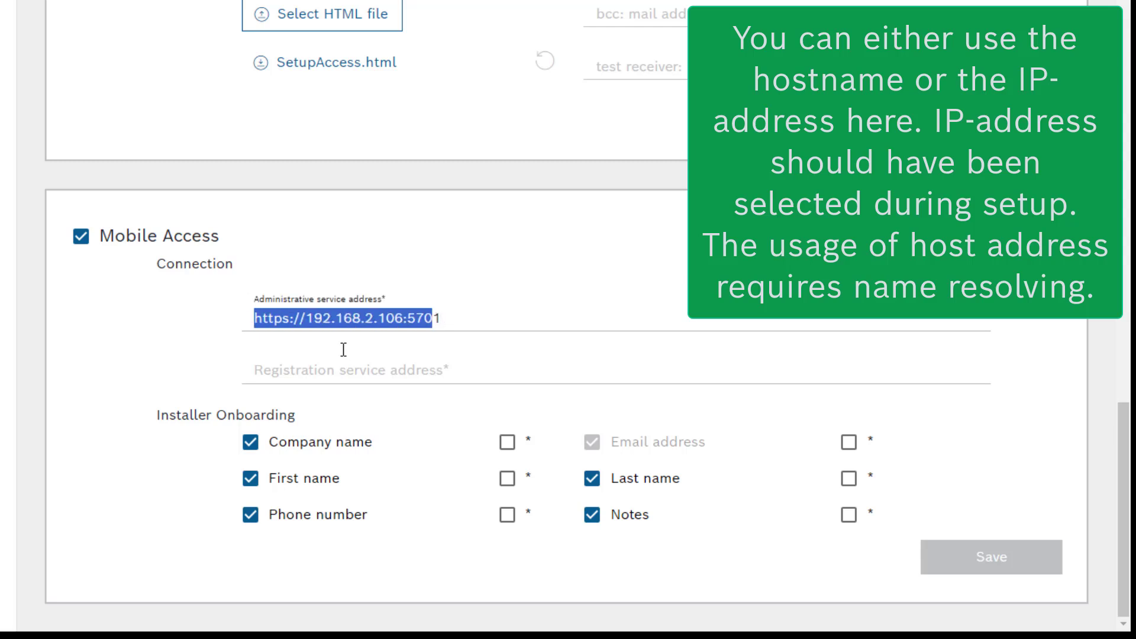
pyautogui.rightClick(339, 322)
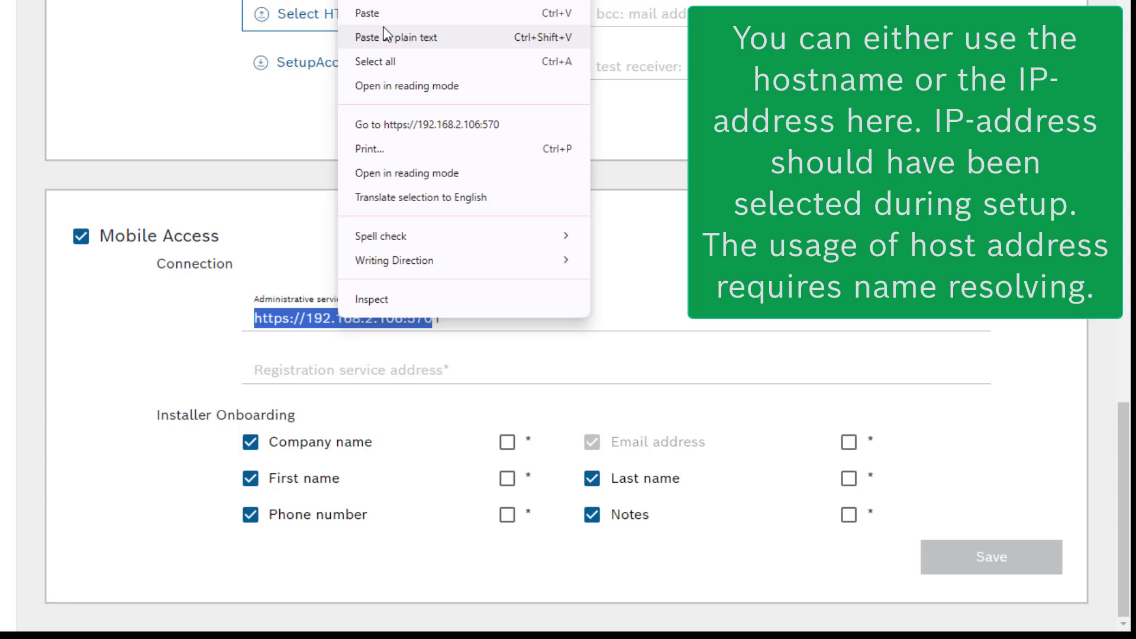
pyautogui.click(364, 3)
pyautogui.click(320, 365)
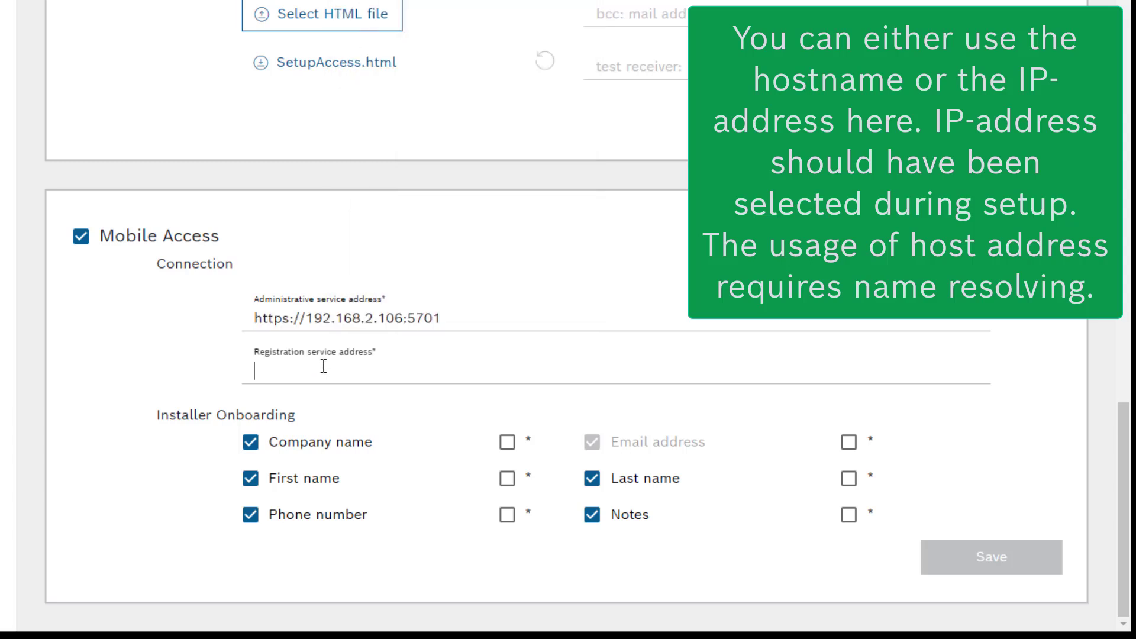
pyautogui.rightClick(321, 367)
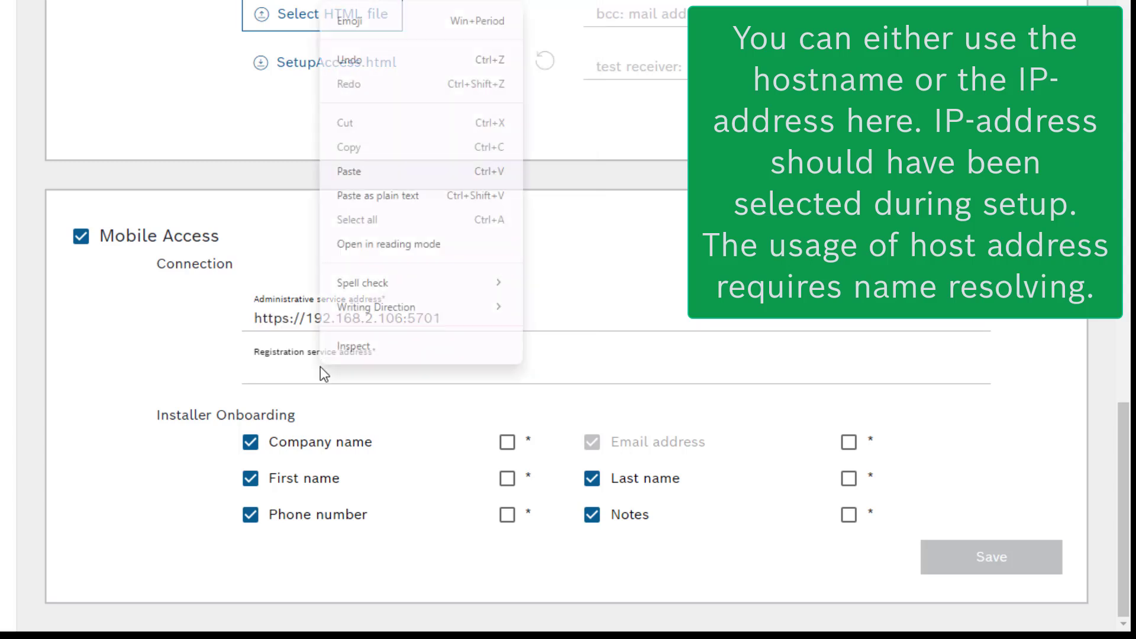
pyautogui.click(381, 171)
pyautogui.write('06:5700')
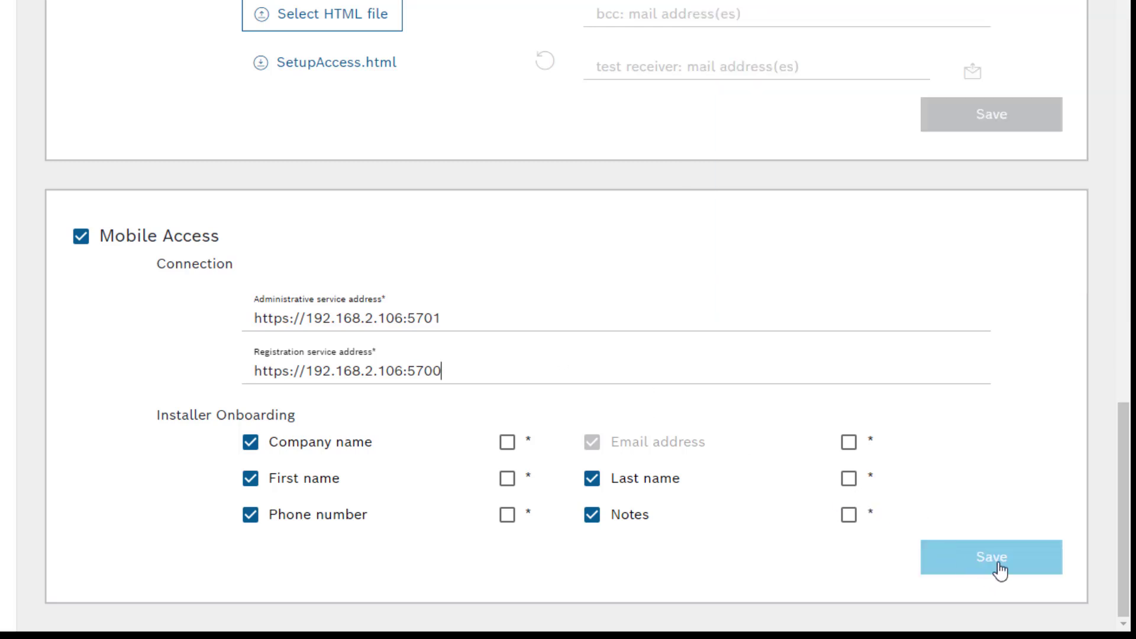
pyautogui.click(998, 564)
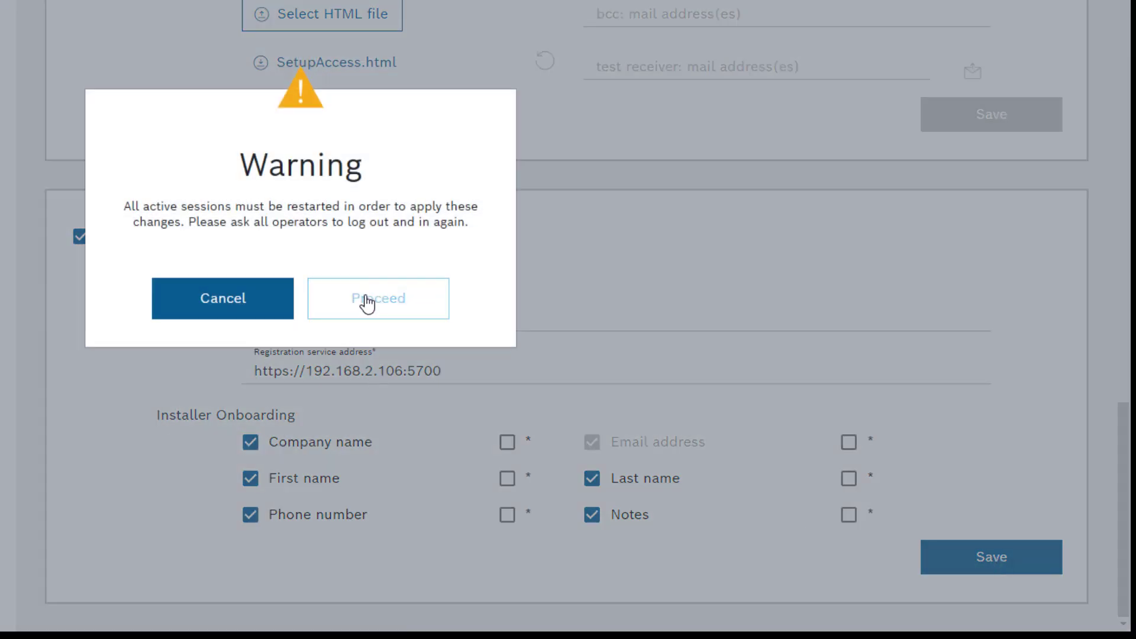
# Proceed past the session-restart warning so the Mobile Access settings are saved
pyautogui.click(368, 303)
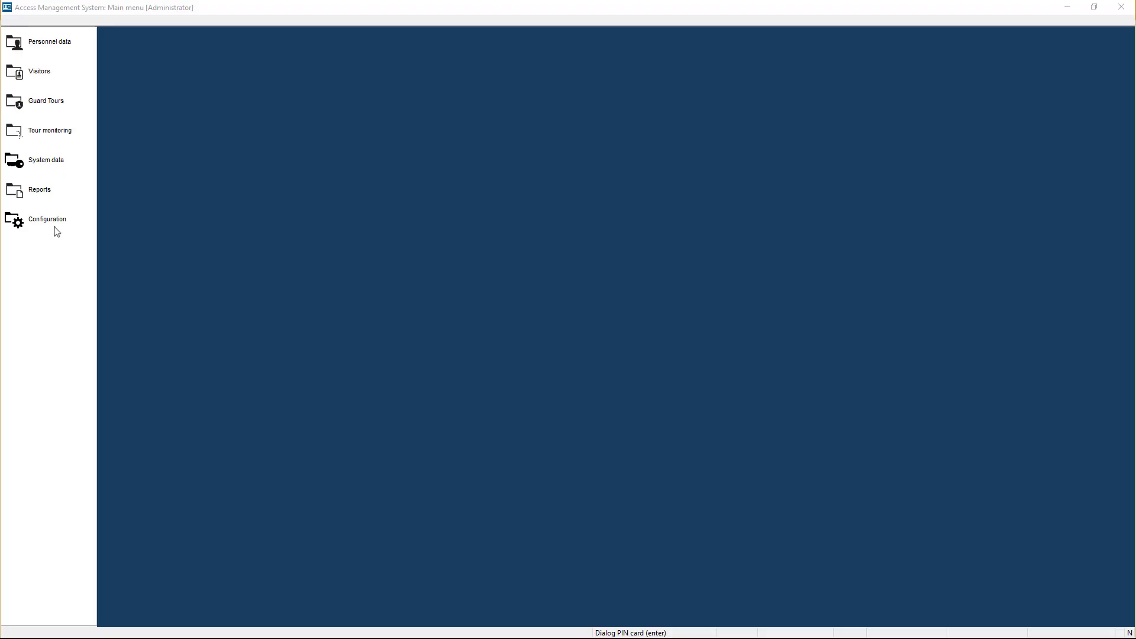
# Search all authorization records with * and load Authorization to Enter the Showroom
pyautogui.click(60, 164)
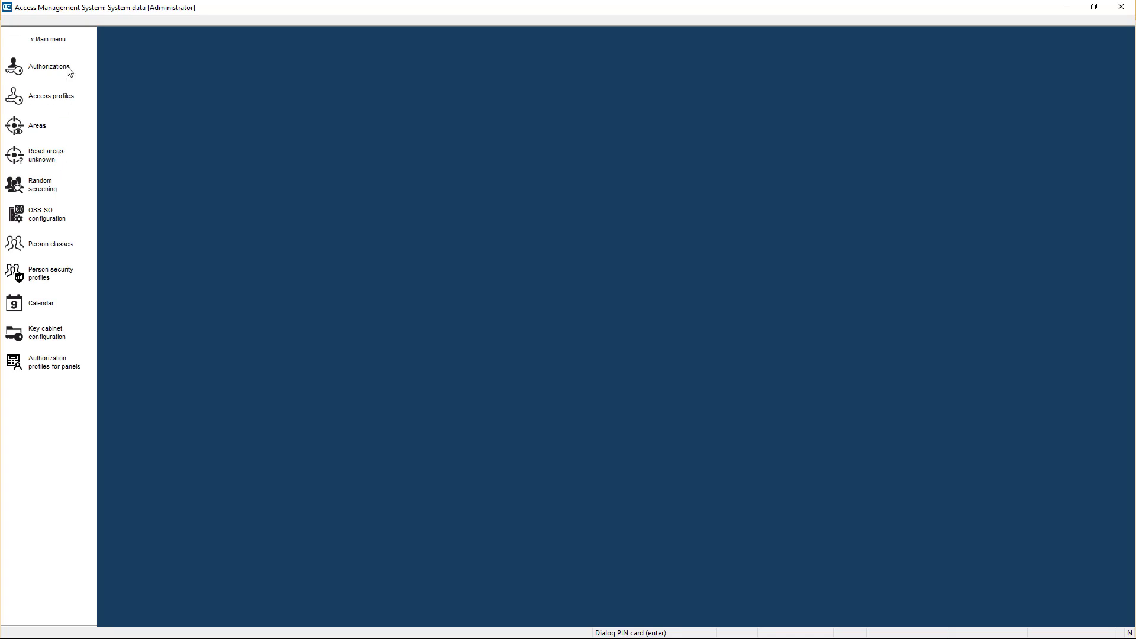
pyautogui.click(69, 71)
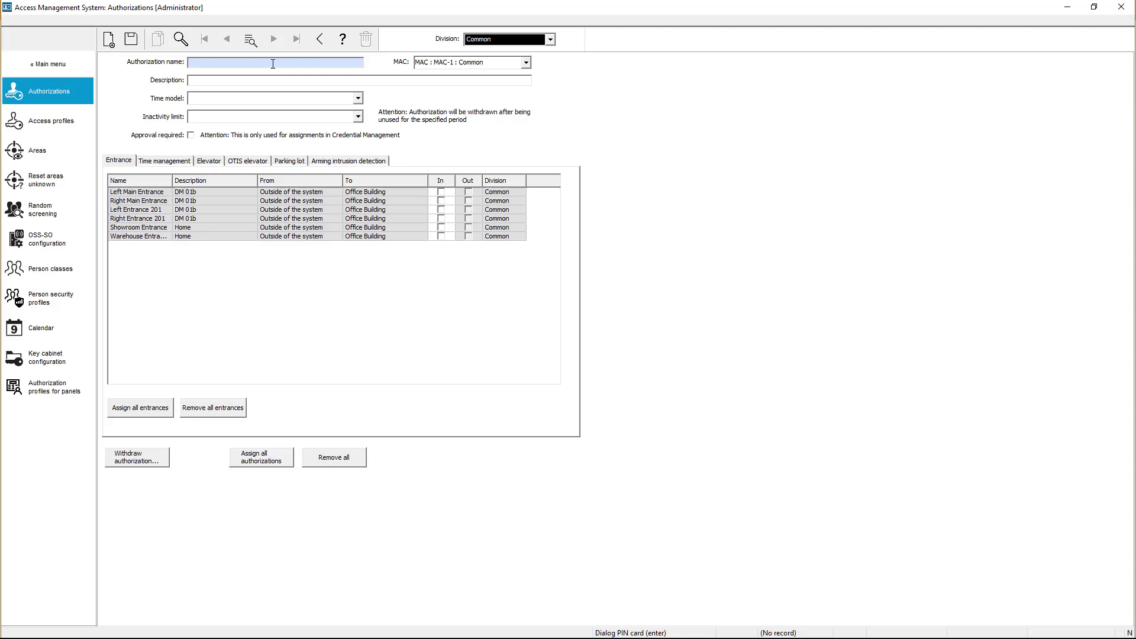
pyautogui.write('*')
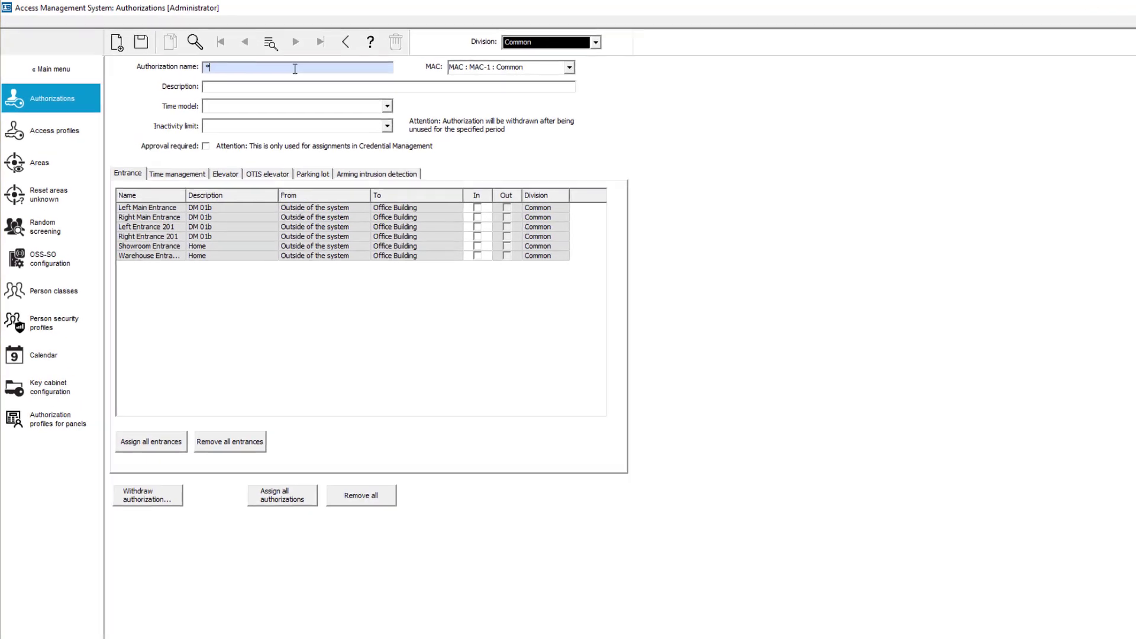
pyautogui.press('Return')
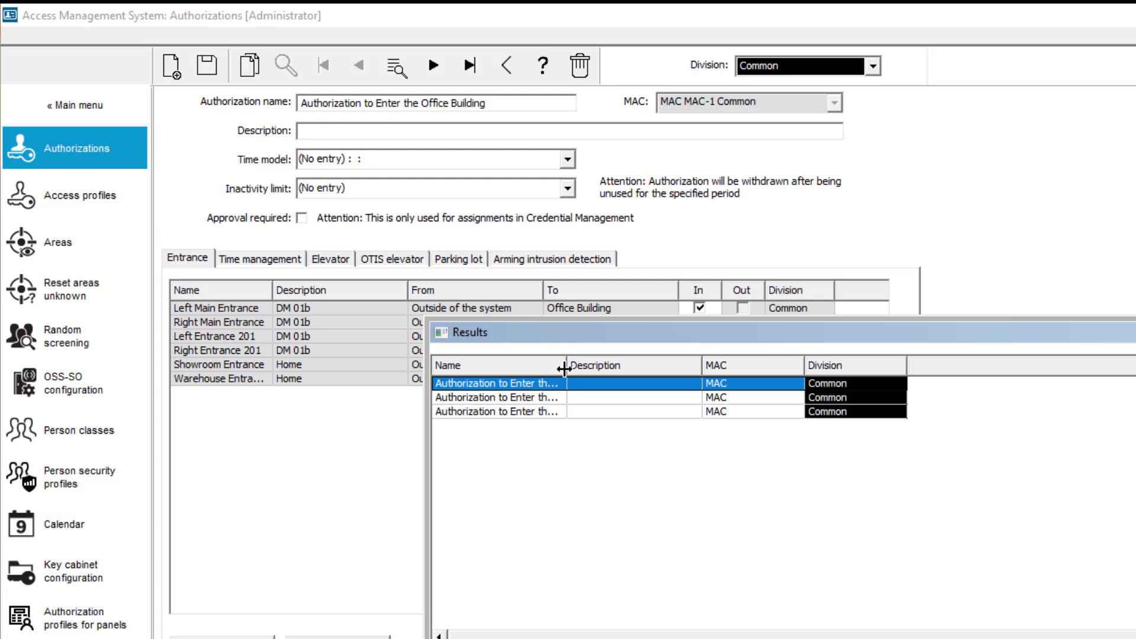
pyautogui.moveTo(564, 368); pyautogui.dragTo(667, 395)
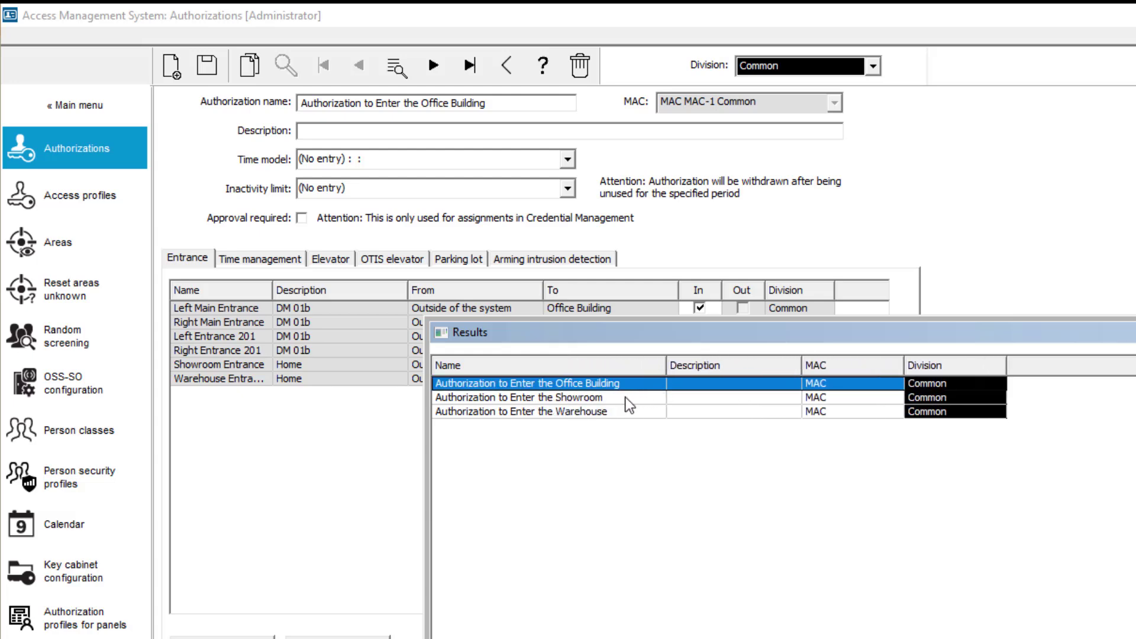
pyautogui.click(627, 399)
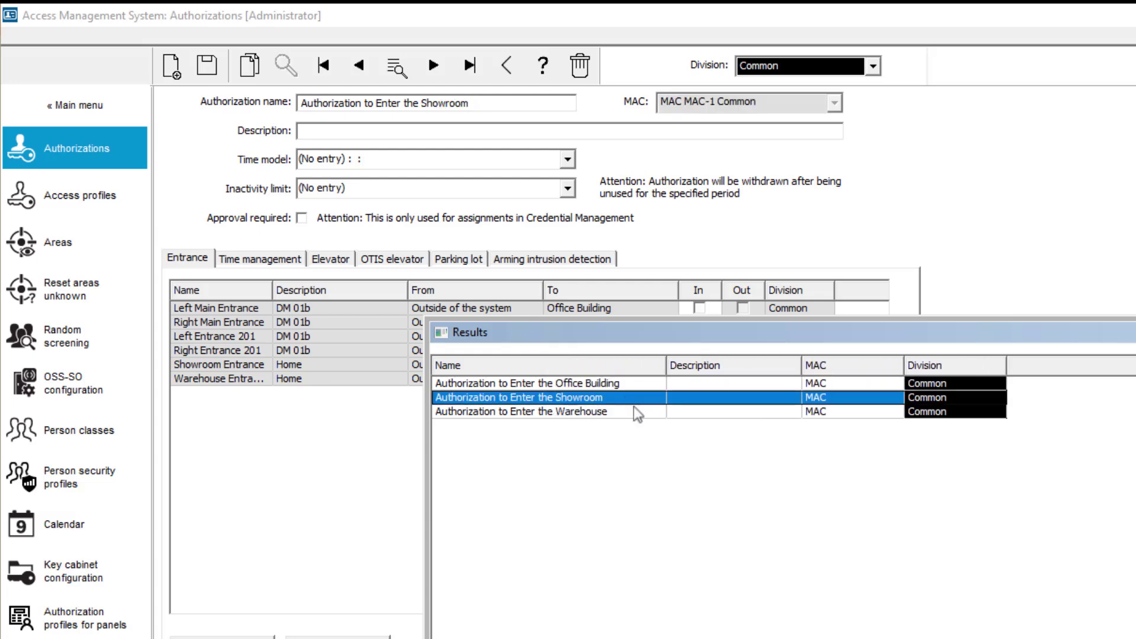
pyautogui.click(427, 55)
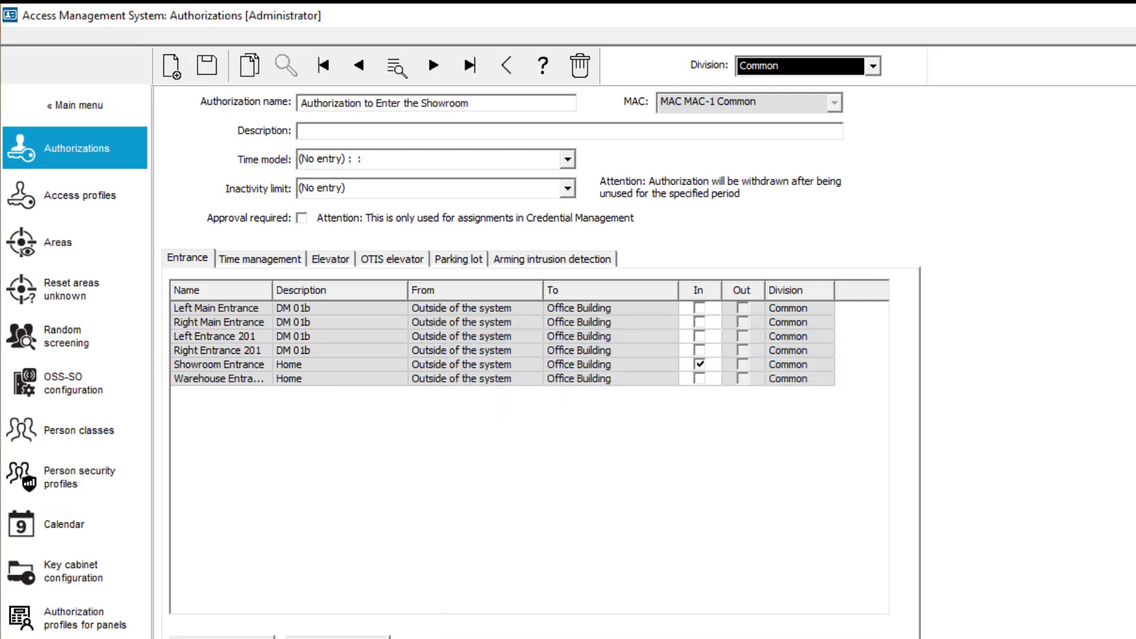
# Turn on Approval required for the Showroom and Warehouse authorizations, saving each
pyautogui.click(301, 218)
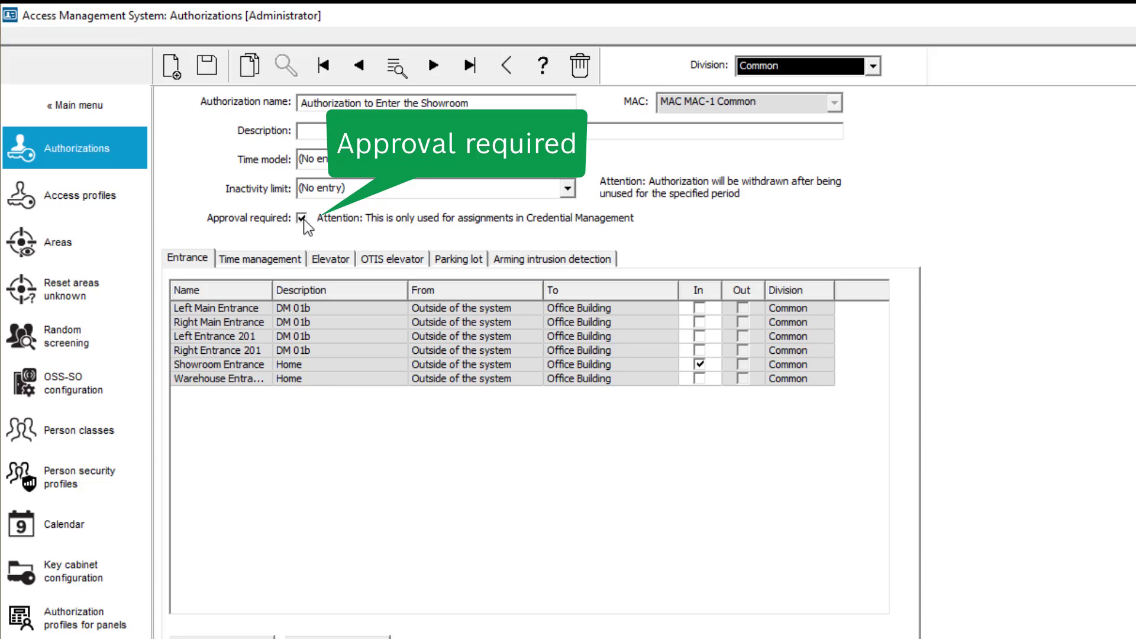
pyautogui.click(217, 78)
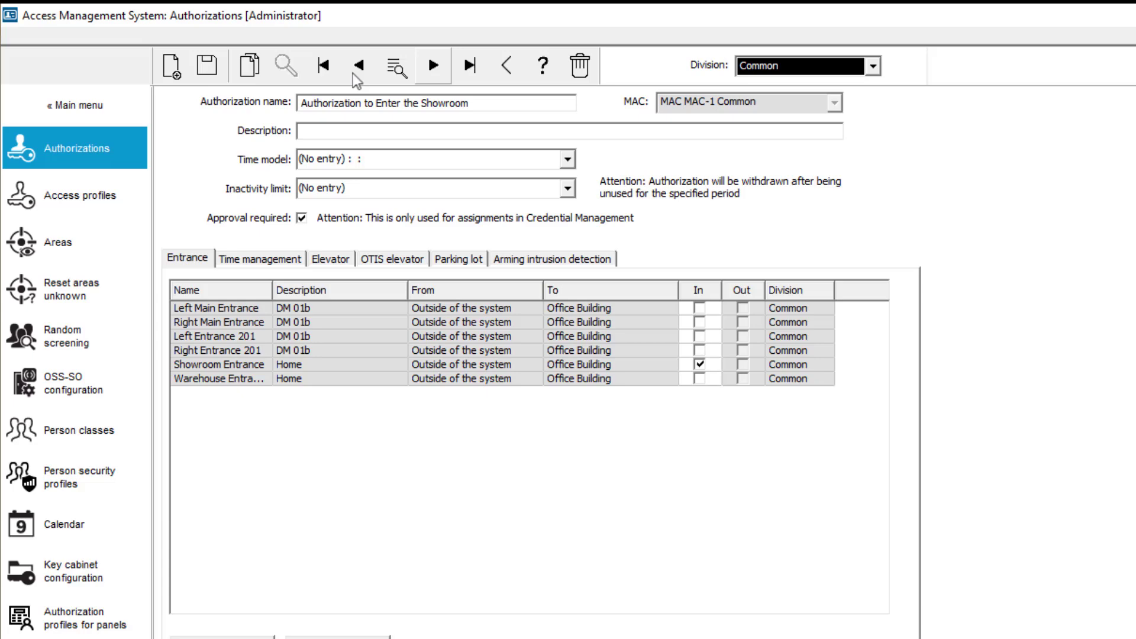
pyautogui.click(438, 70)
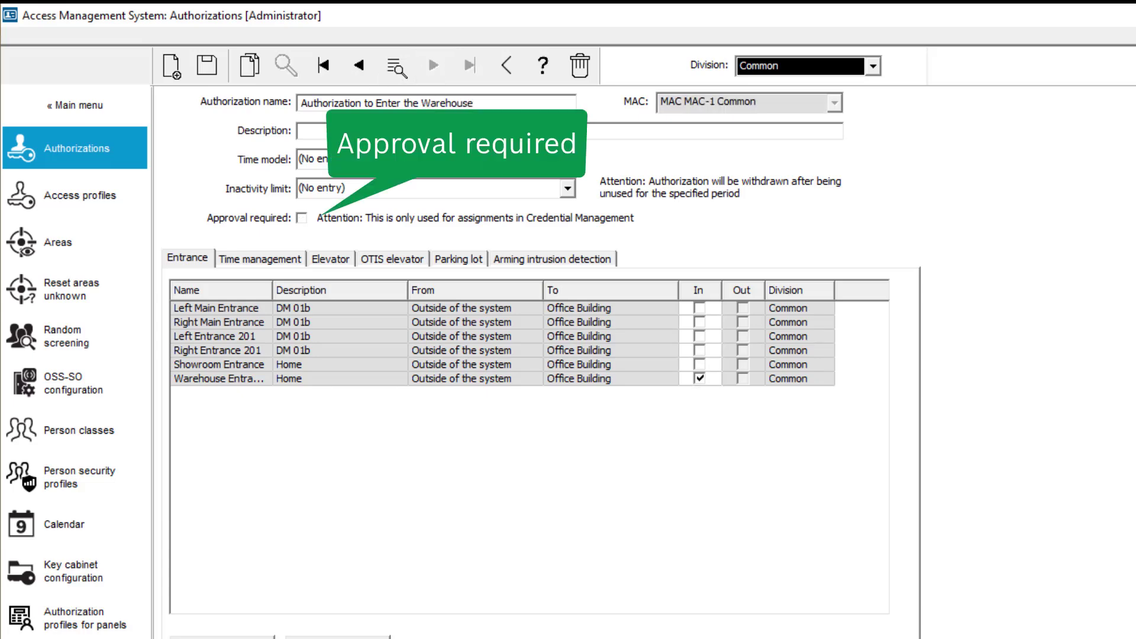
pyautogui.click(302, 219)
pyautogui.click(212, 70)
# Create user profile 2P-Requester with Execute set to Yes for the two-person requester right
pyautogui.click(97, 110)
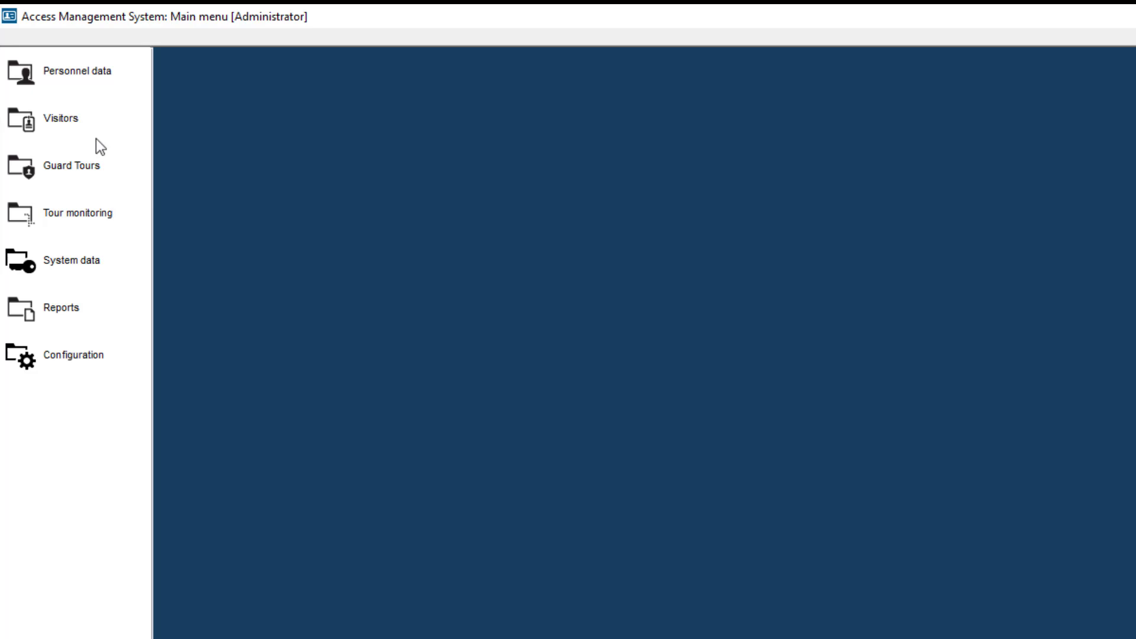
pyautogui.click(88, 354)
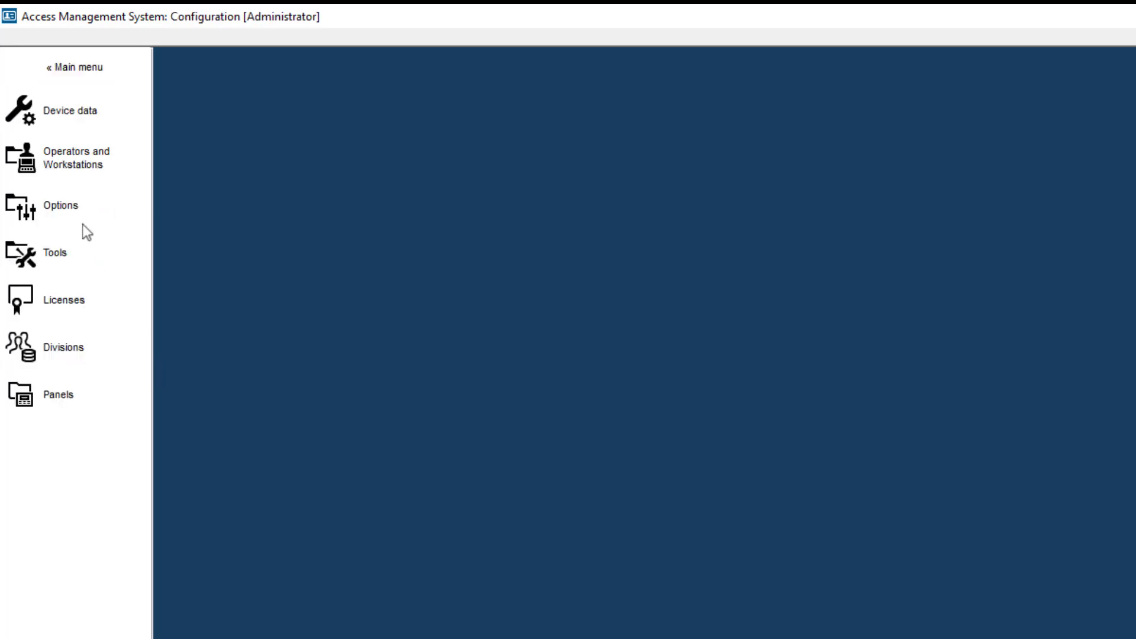
pyautogui.click(82, 173)
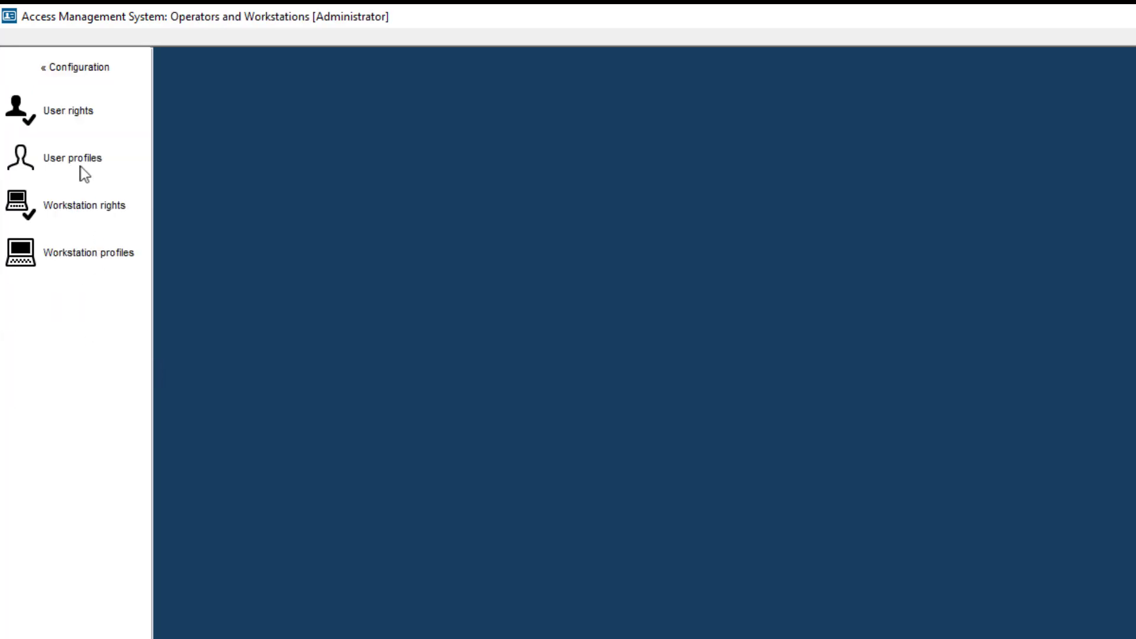
pyautogui.click(84, 174)
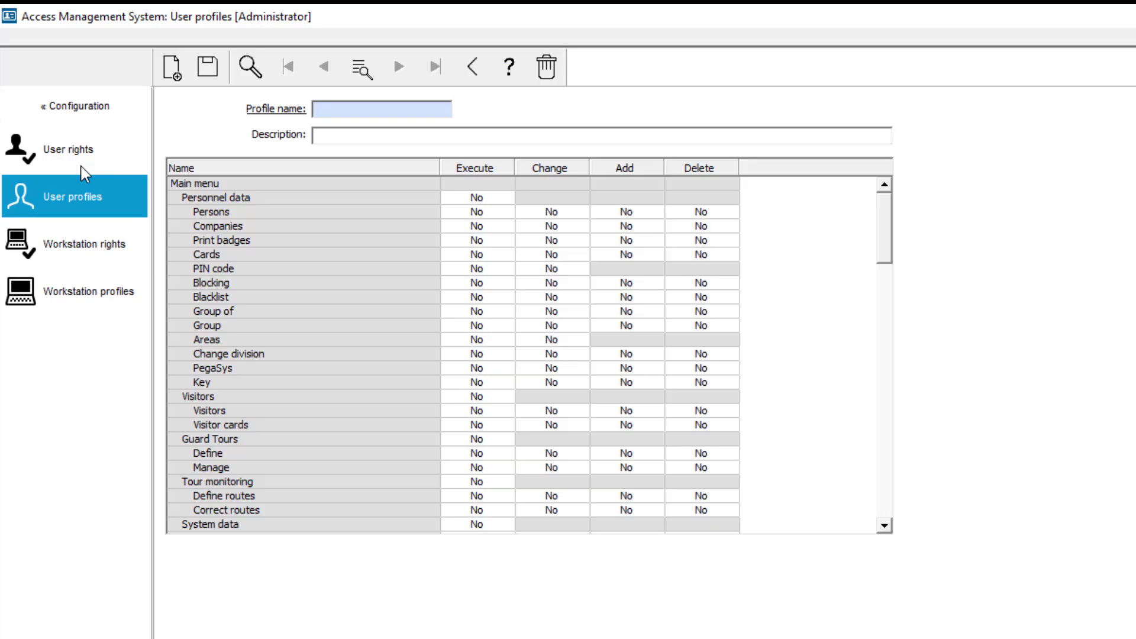
pyautogui.write('2P-Requester')
pyautogui.moveTo(886, 260); pyautogui.dragTo(881, 543)
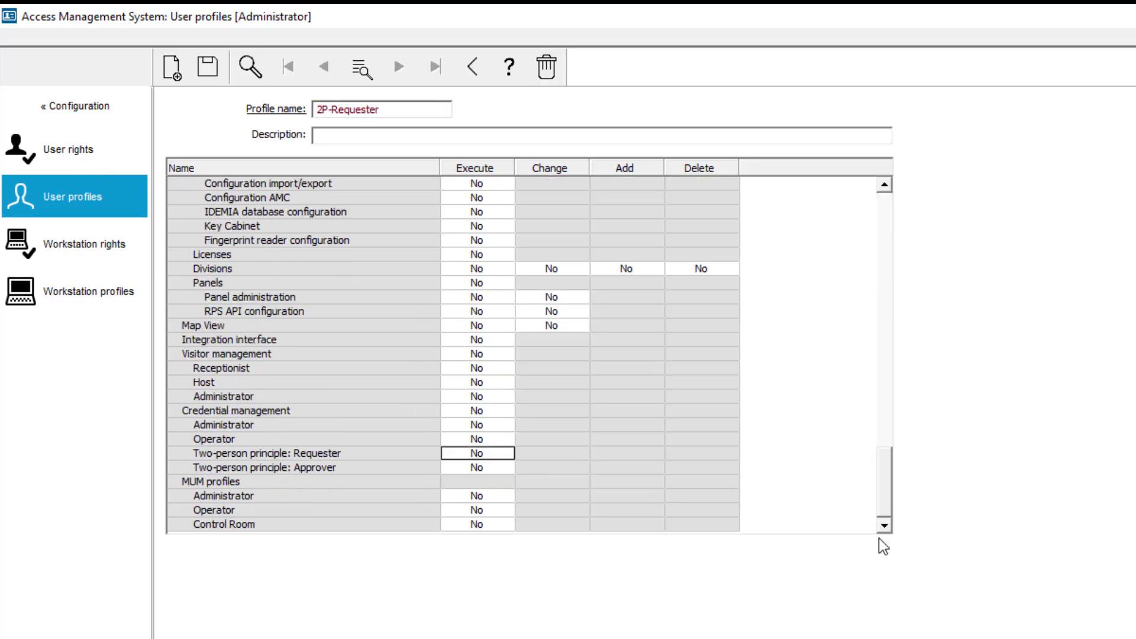
pyautogui.click(480, 453)
# Create and save profile 2P-Approver with Execute set to Yes for the two-person approver right
pyautogui.click(172, 66)
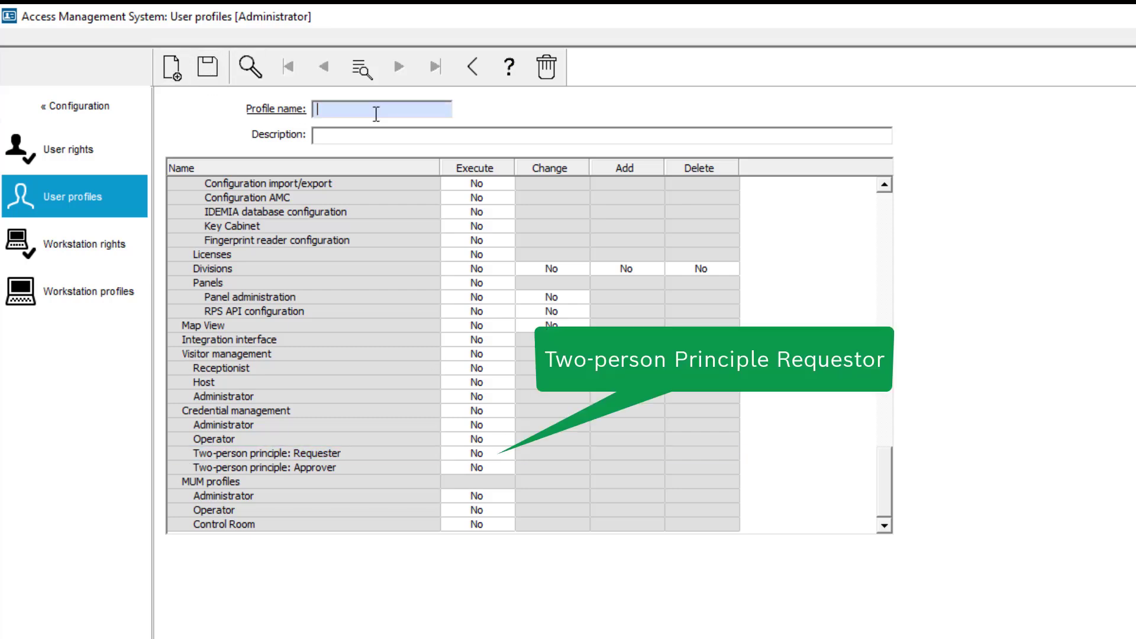
pyautogui.write('2P-Approver')
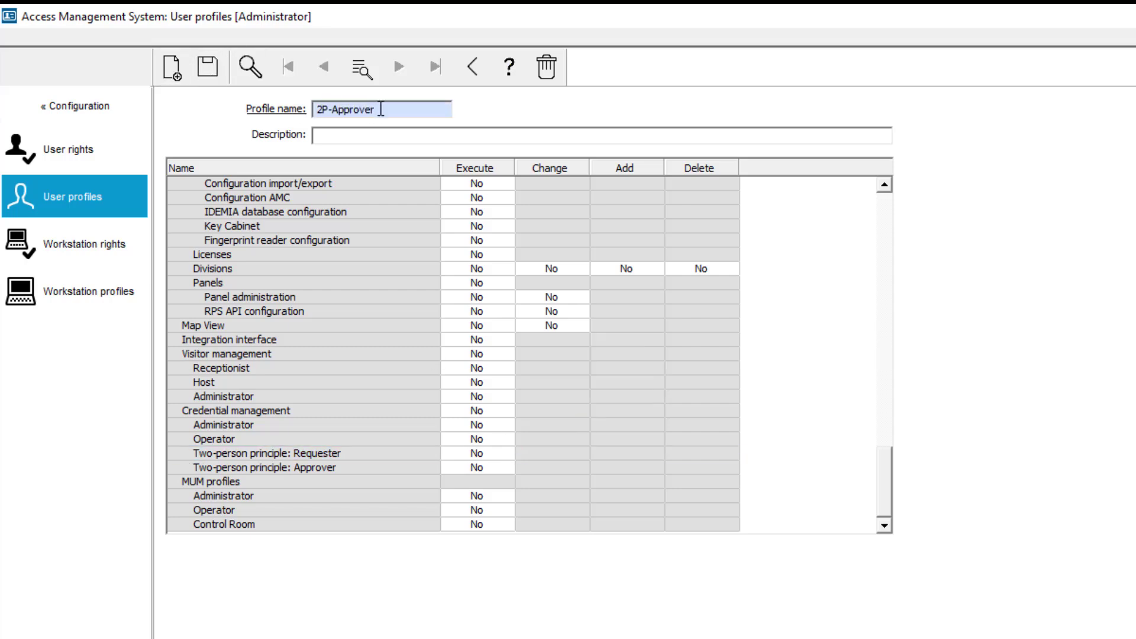
pyautogui.click(483, 468)
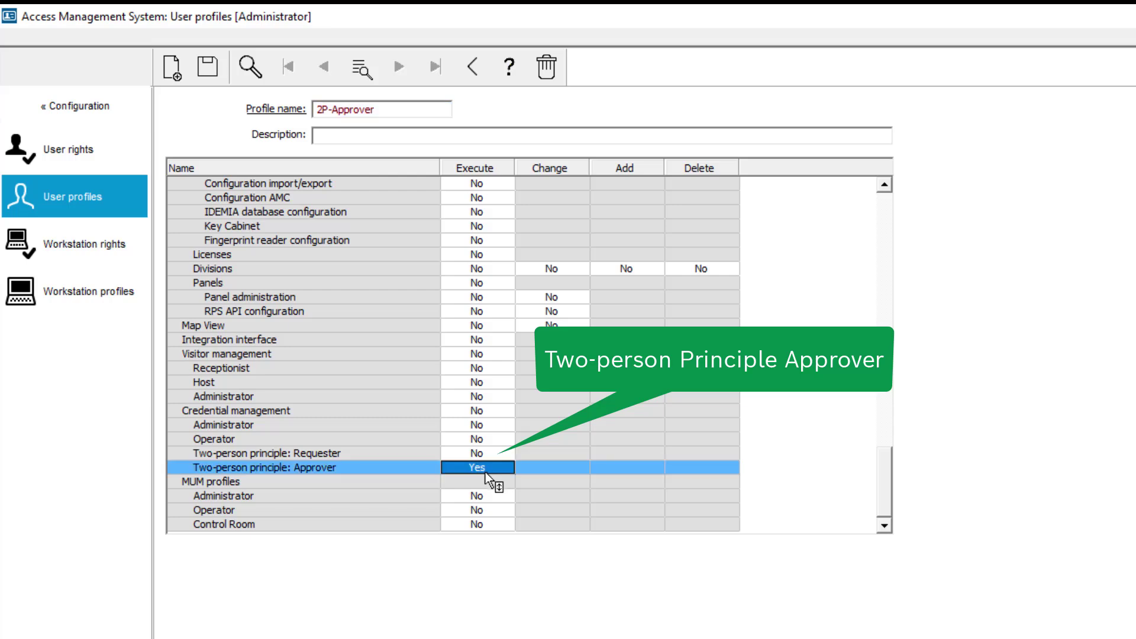
pyautogui.click(206, 71)
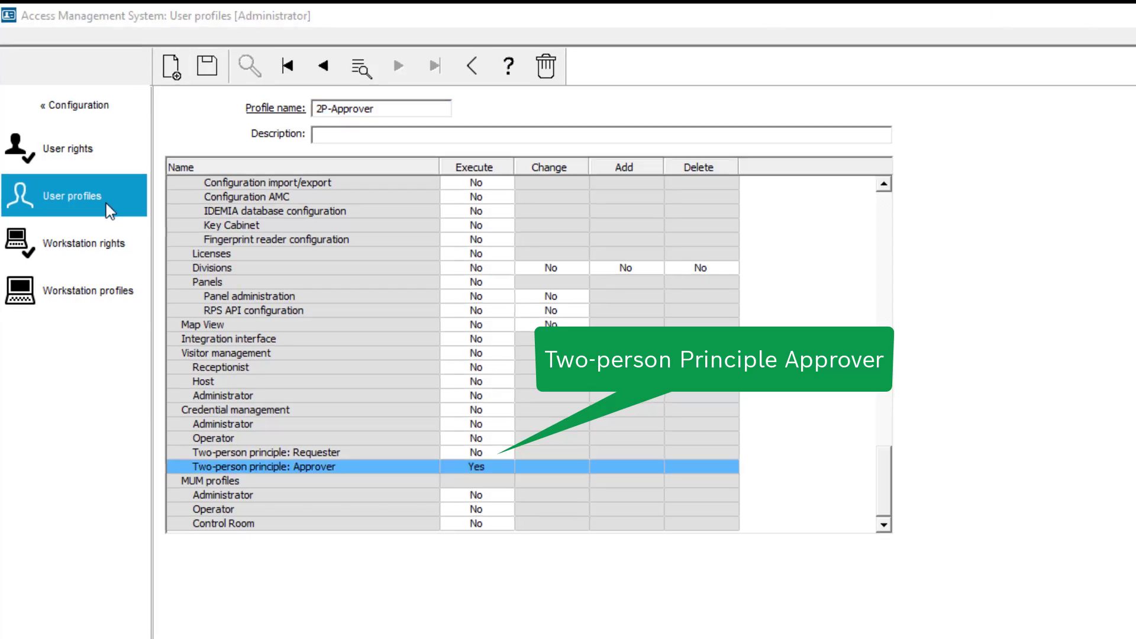
# Look up the employee user by last name, assign the 2P-Requester profile, and save
pyautogui.click(81, 156)
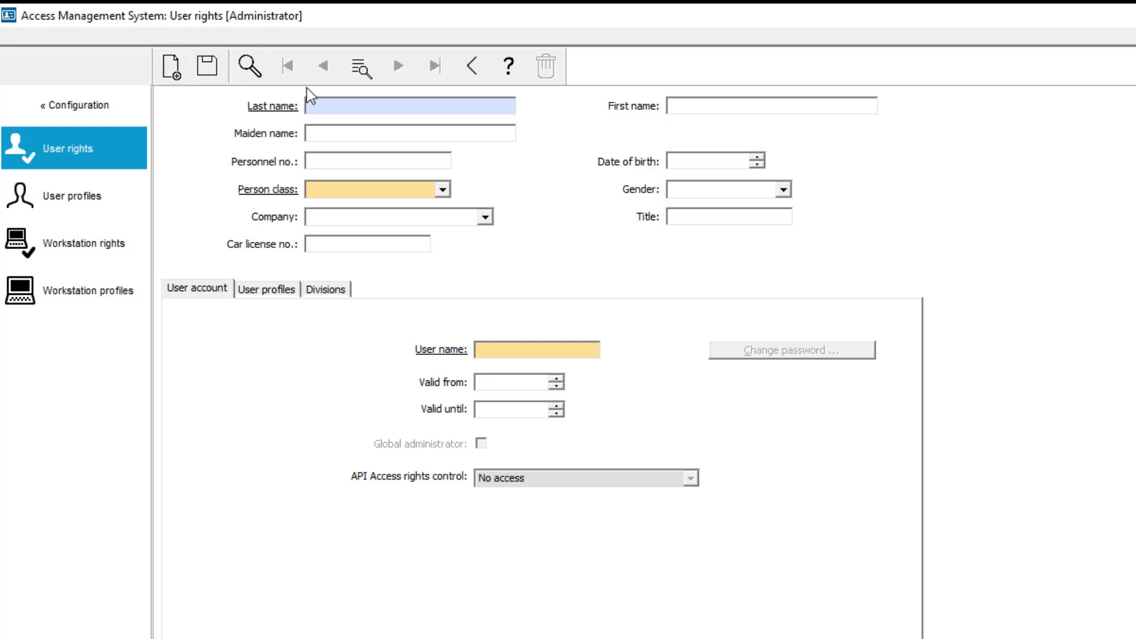
pyautogui.write('Chen')
pyautogui.click(254, 73)
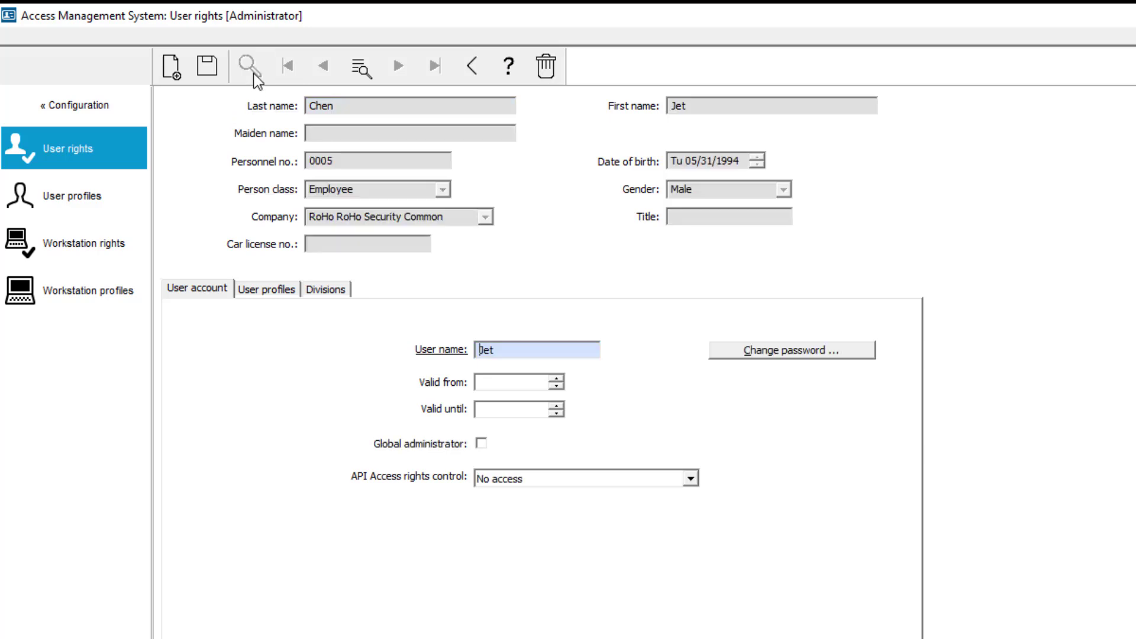
pyautogui.click(264, 296)
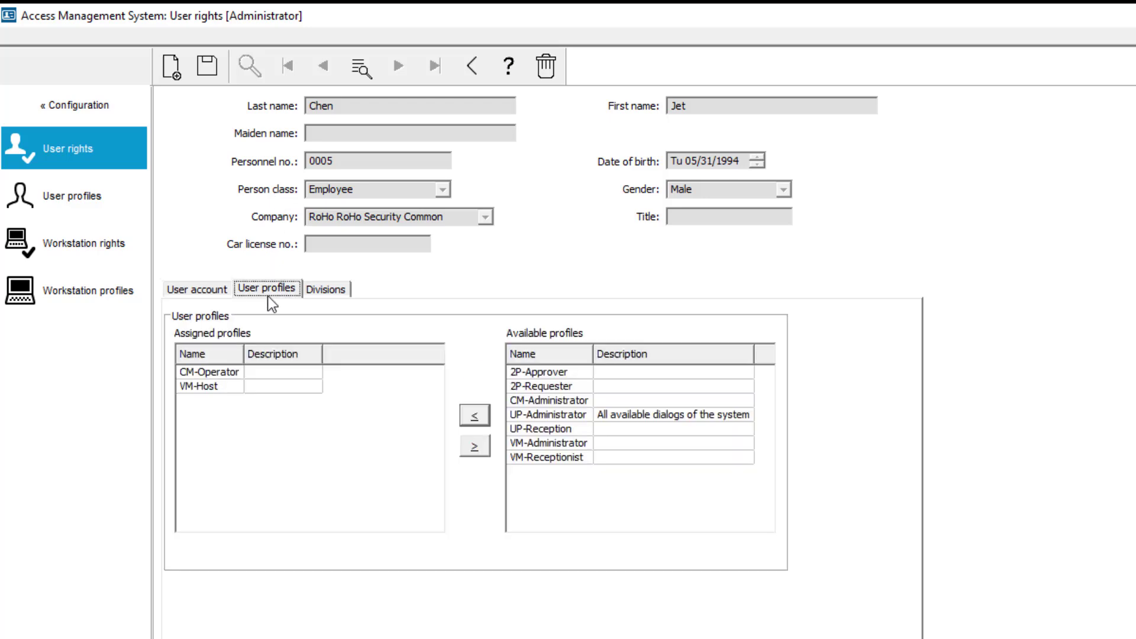
pyautogui.click(567, 385)
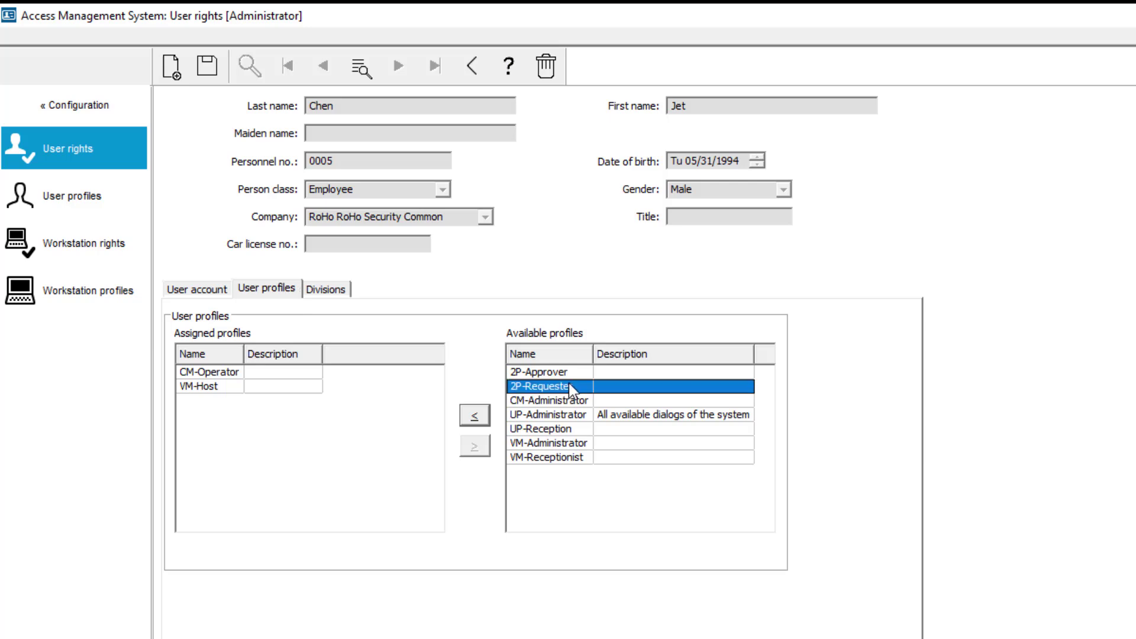
pyautogui.click(478, 413)
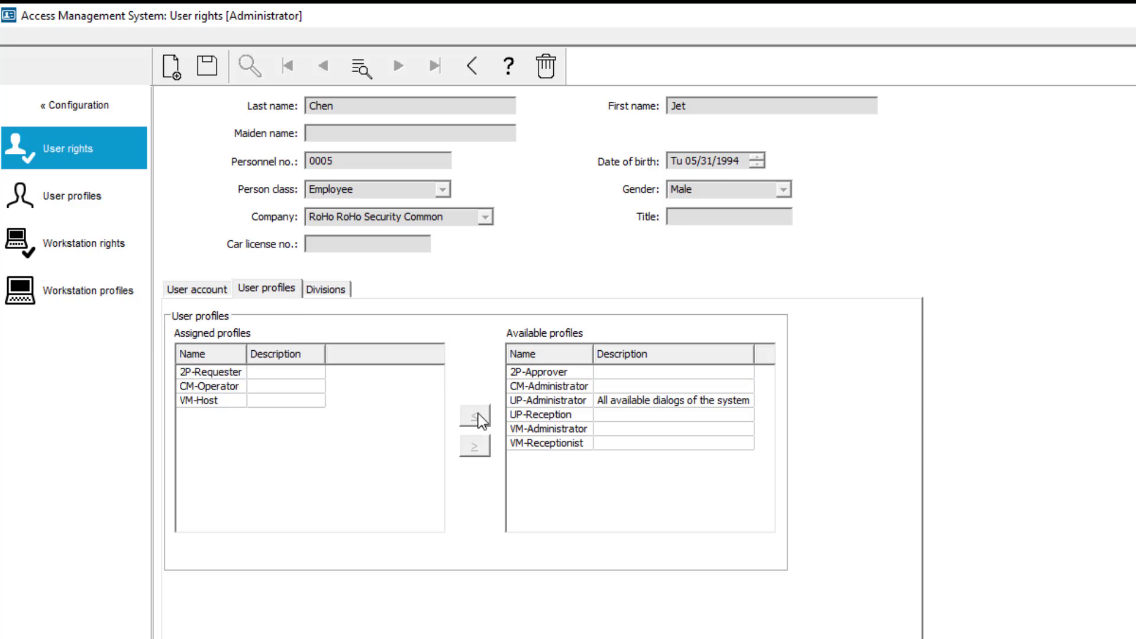
pyautogui.click(209, 66)
# Look up the second user by last name, assign the 2P-Approver profile, and save
pyautogui.click(172, 74)
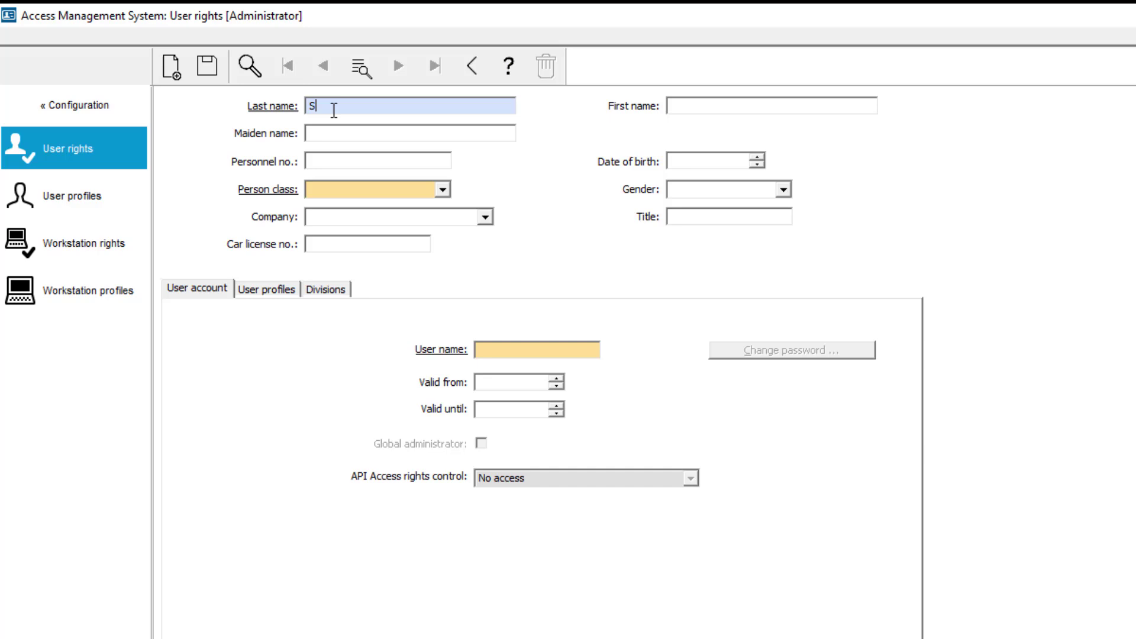
pyautogui.write('mith')
pyautogui.click(249, 65)
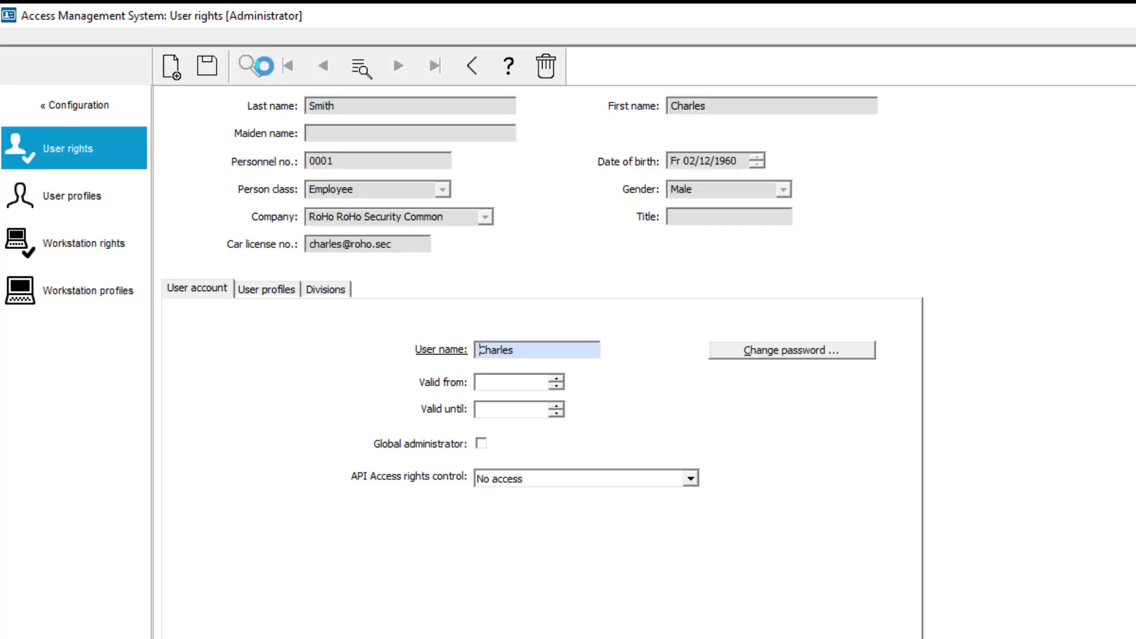
pyautogui.click(281, 293)
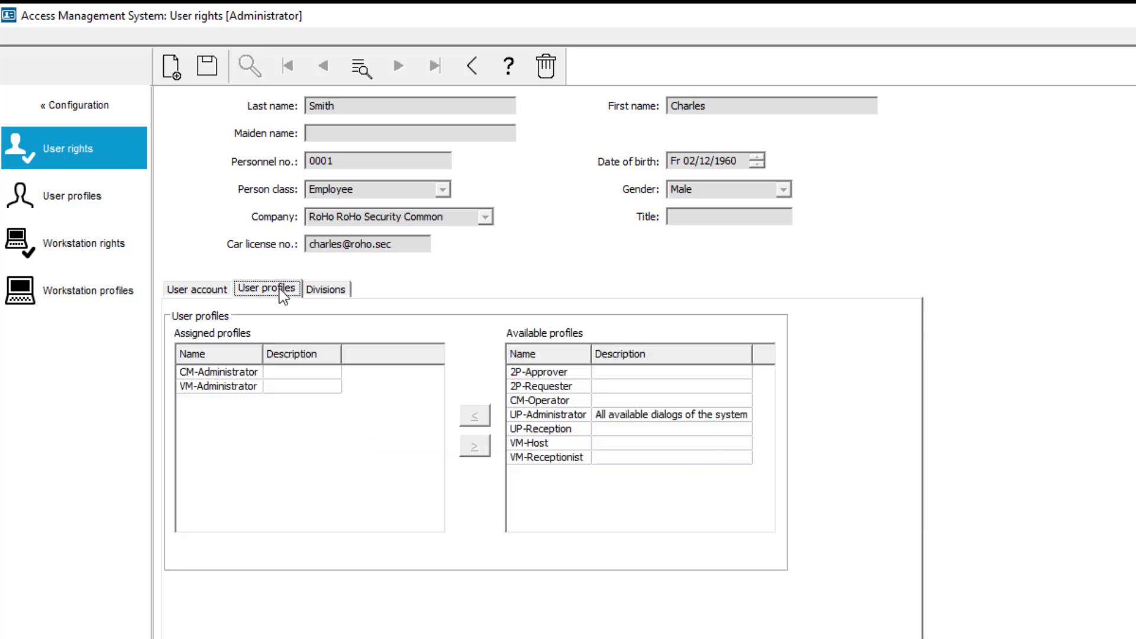
pyautogui.click(557, 372)
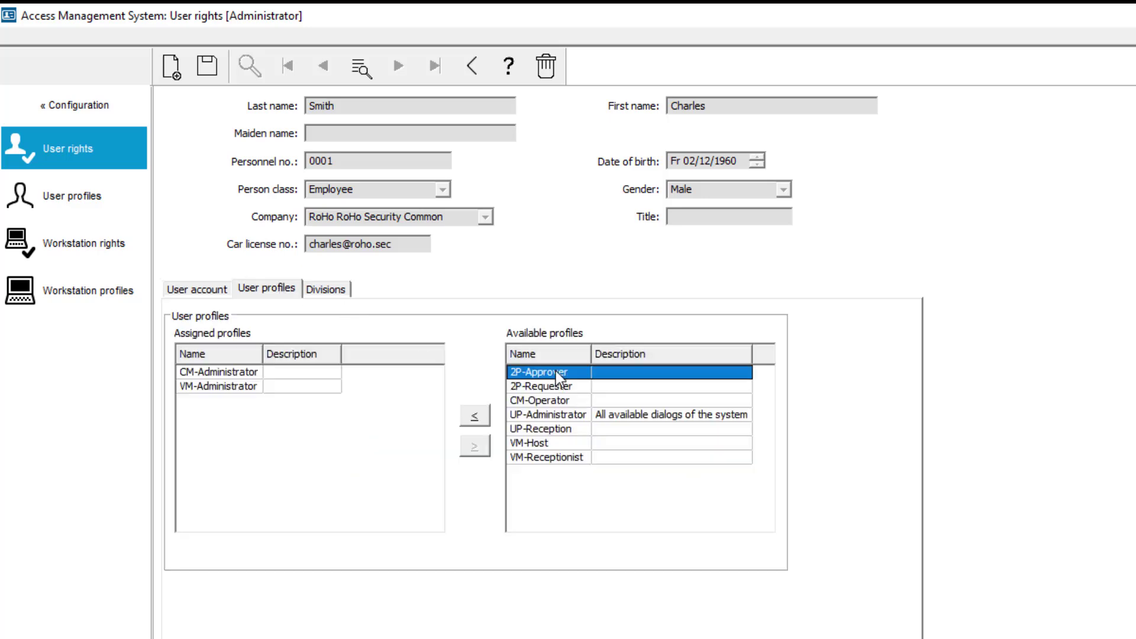
pyautogui.click(476, 416)
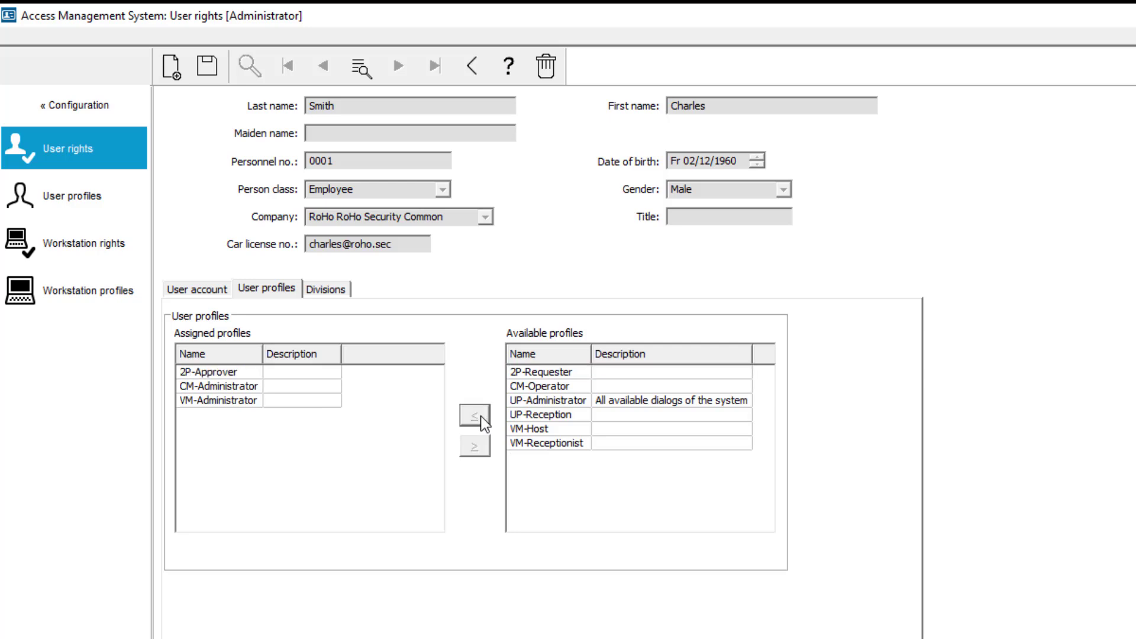
pyautogui.click(208, 69)
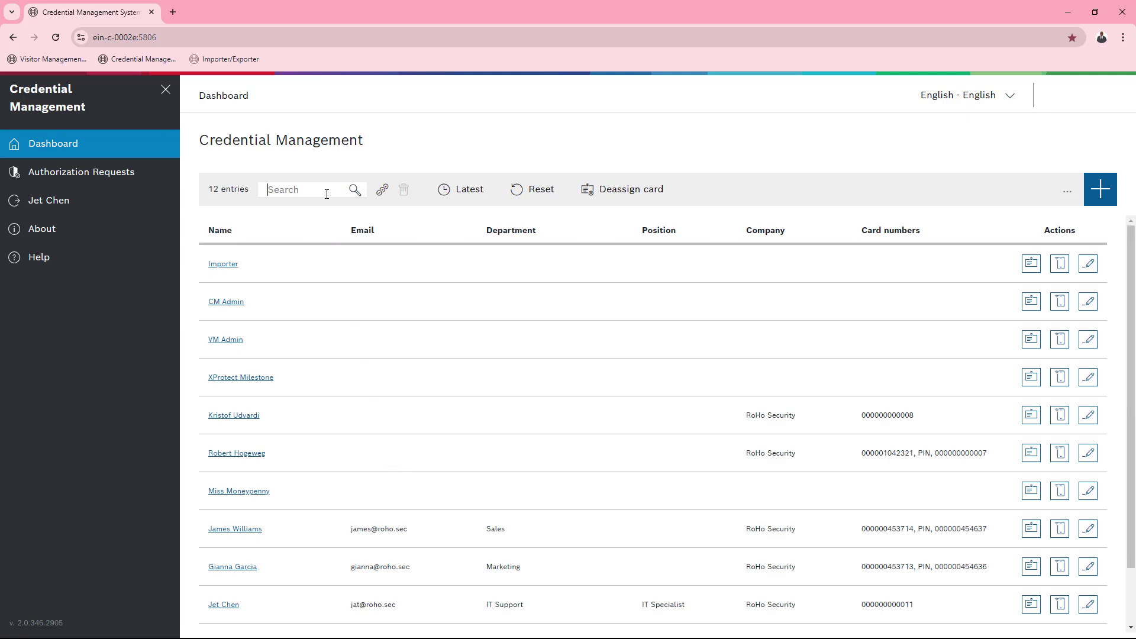
# Upload a portrait photo and enter the new person's surname and first name
pyautogui.write('RoHo')
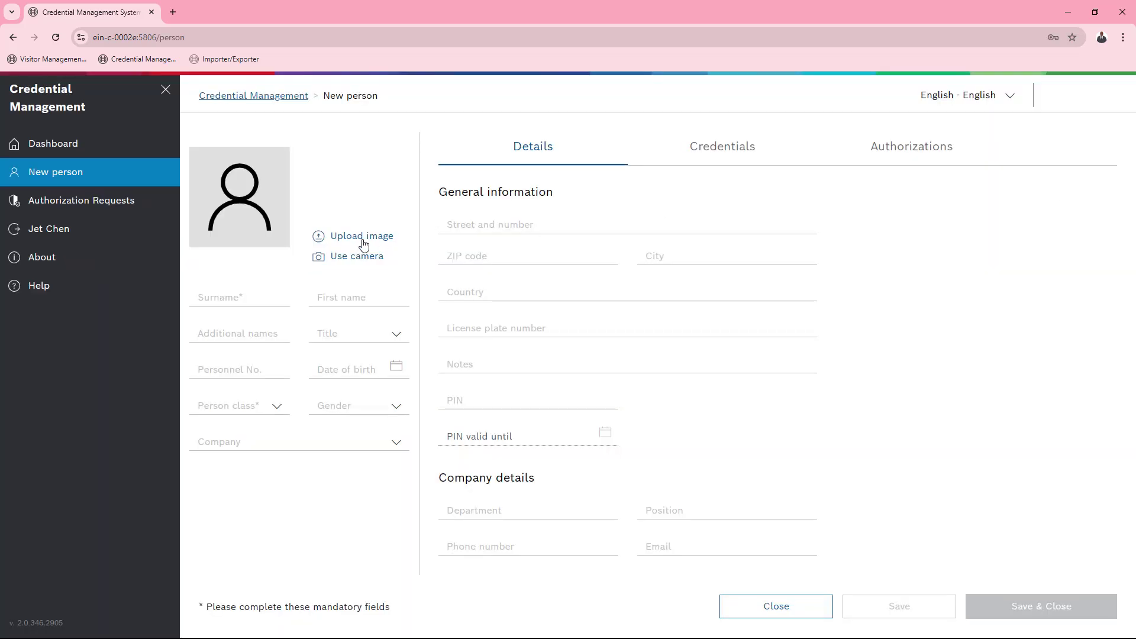
pyautogui.click(362, 237)
pyautogui.doubleClick(851, 316)
pyautogui.click(278, 299)
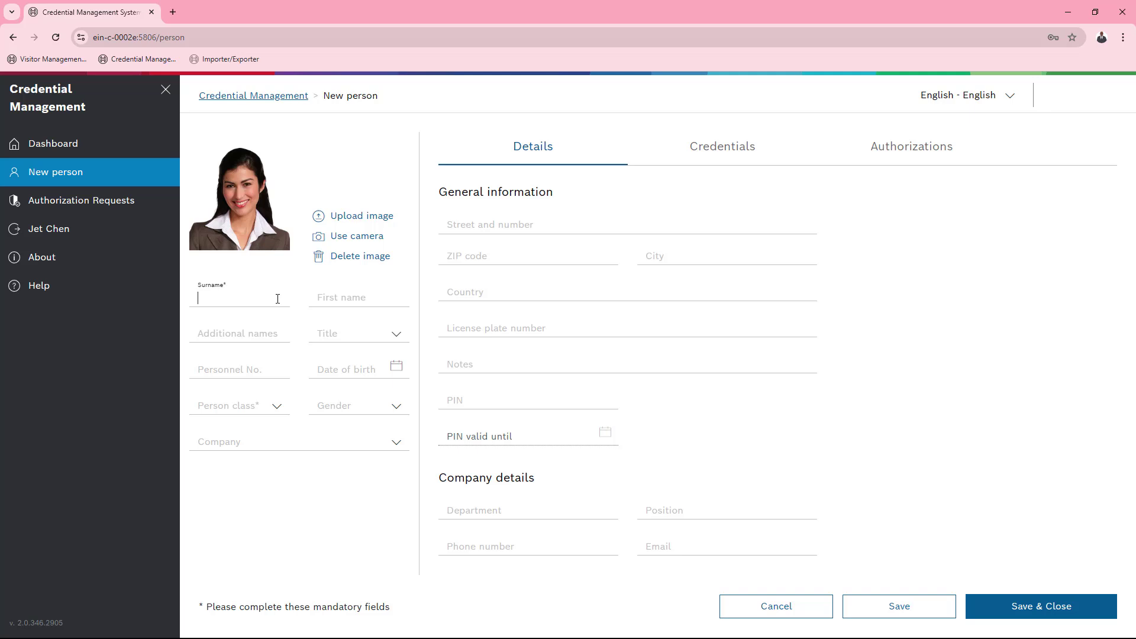
pyautogui.press('Tab')
pyautogui.click(395, 335)
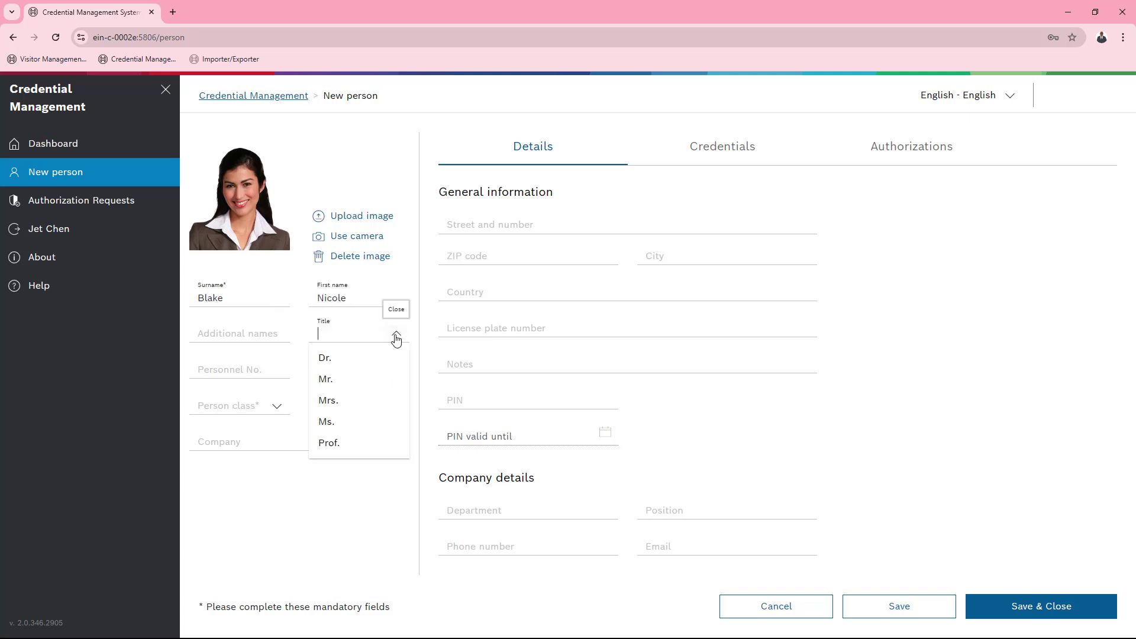
pyautogui.click(374, 419)
pyautogui.click(353, 367)
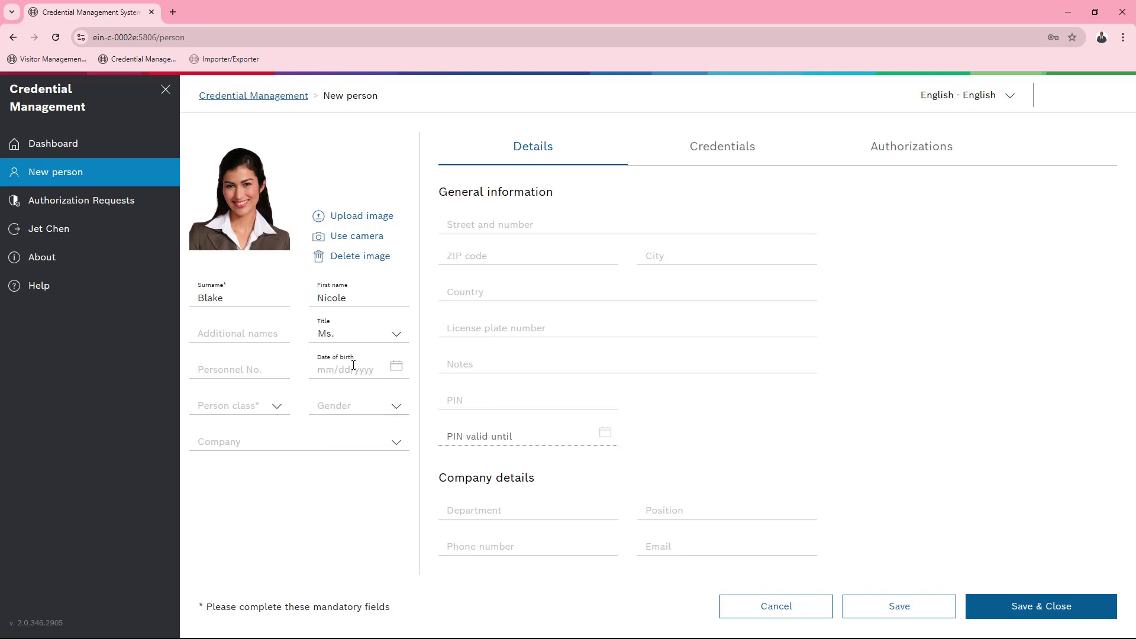
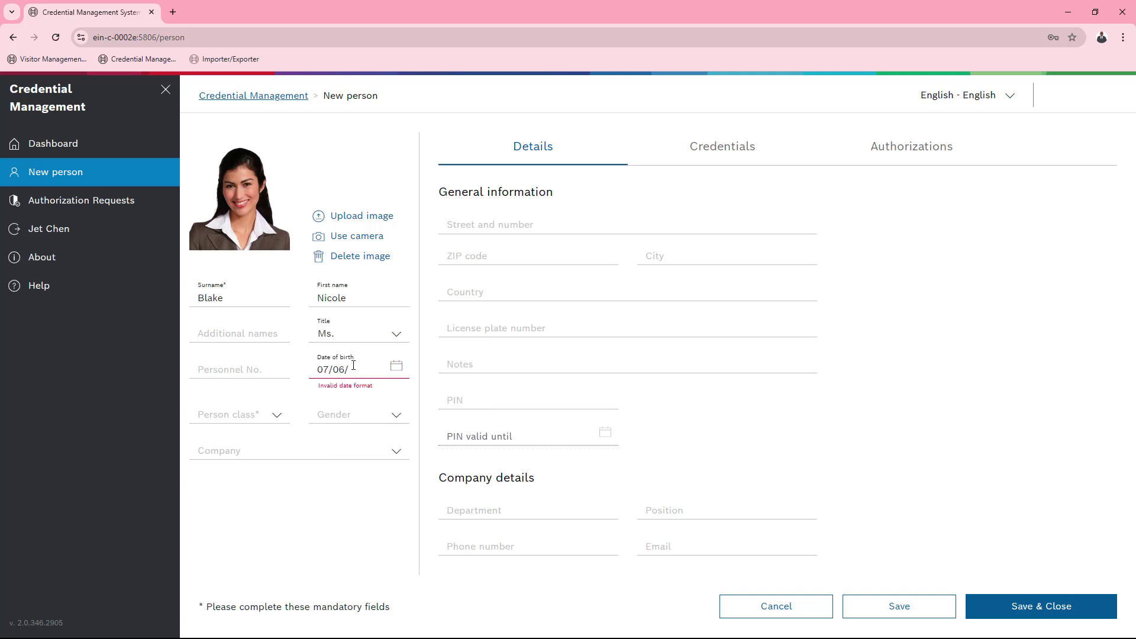
pyautogui.click(277, 408)
pyautogui.click(222, 464)
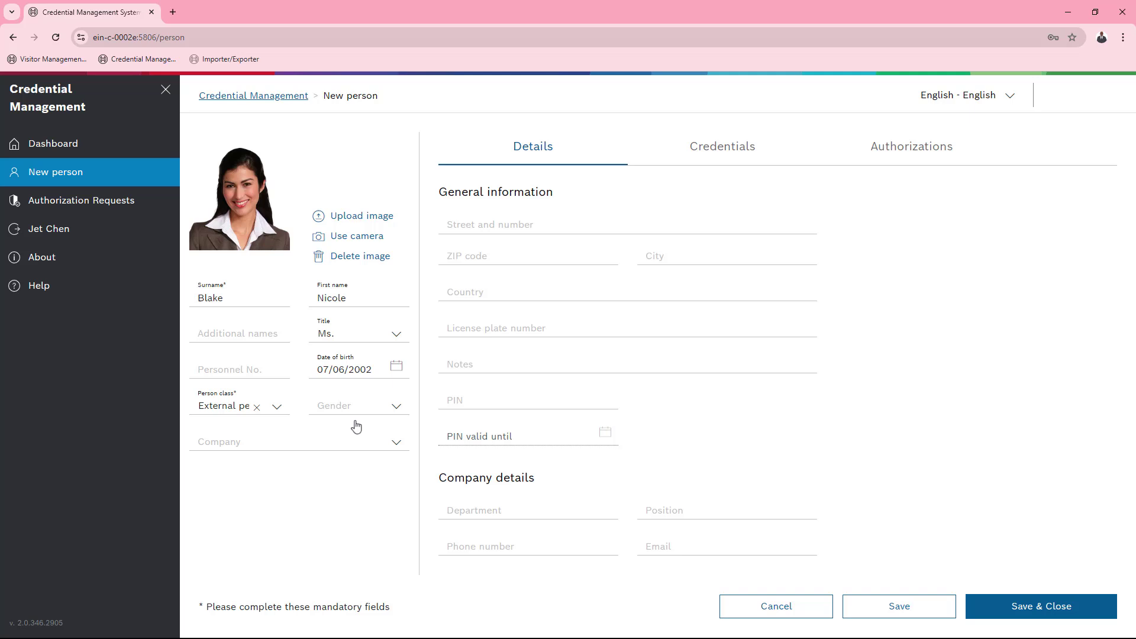
pyautogui.click(397, 406)
pyautogui.click(379, 447)
# Save the person and add a mobile access credential registered by scanning the QR code
pyautogui.click(926, 607)
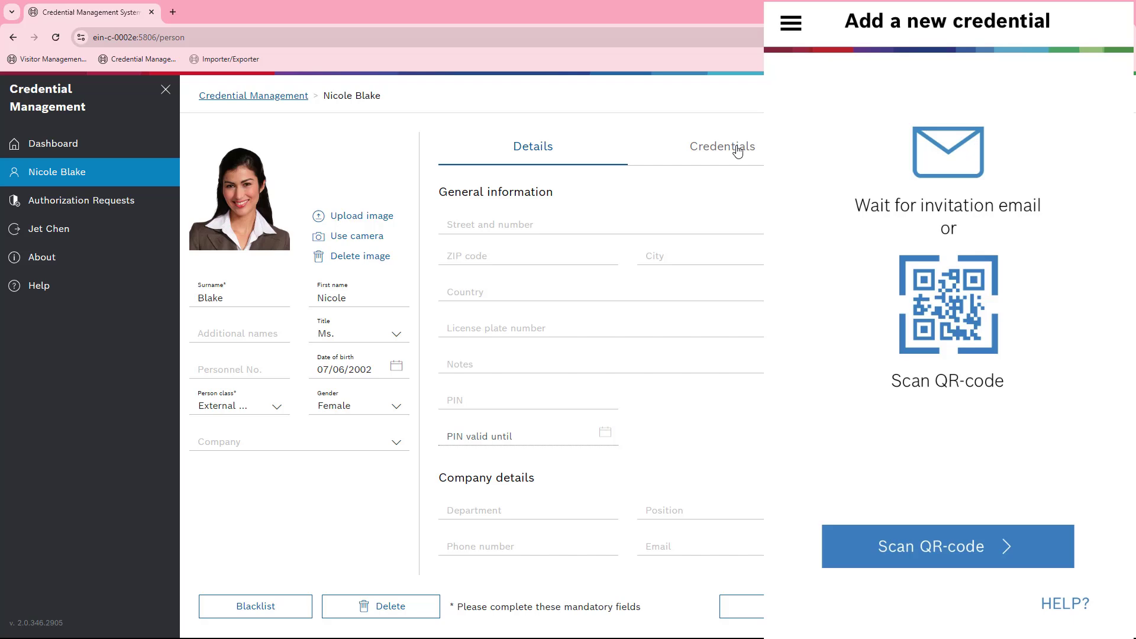
pyautogui.click(735, 149)
pyautogui.click(507, 242)
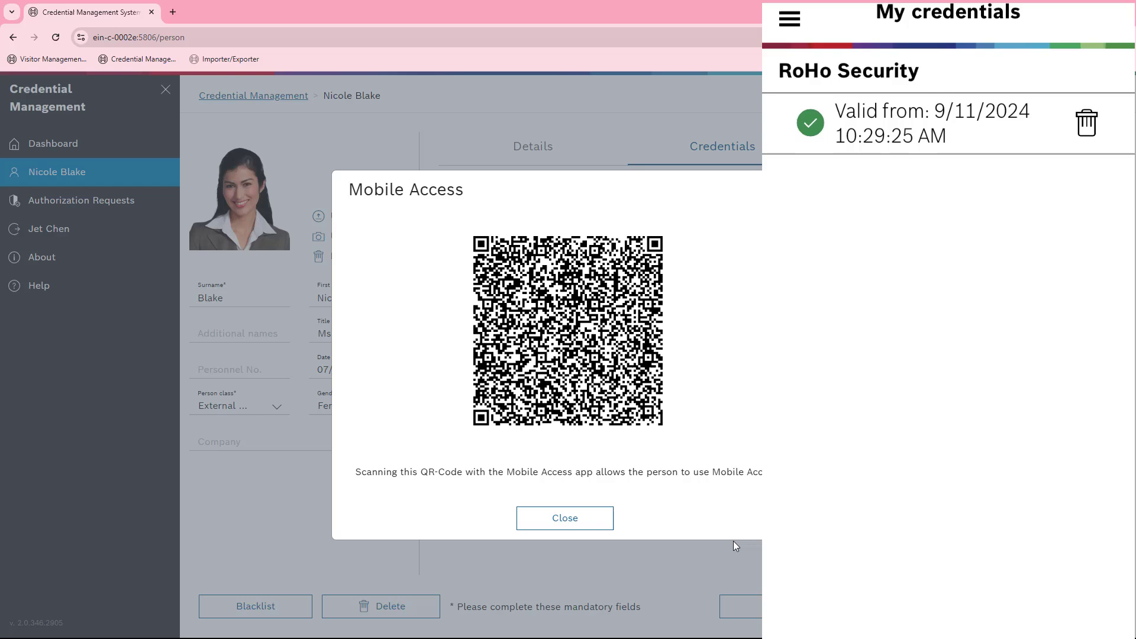
pyautogui.click(589, 524)
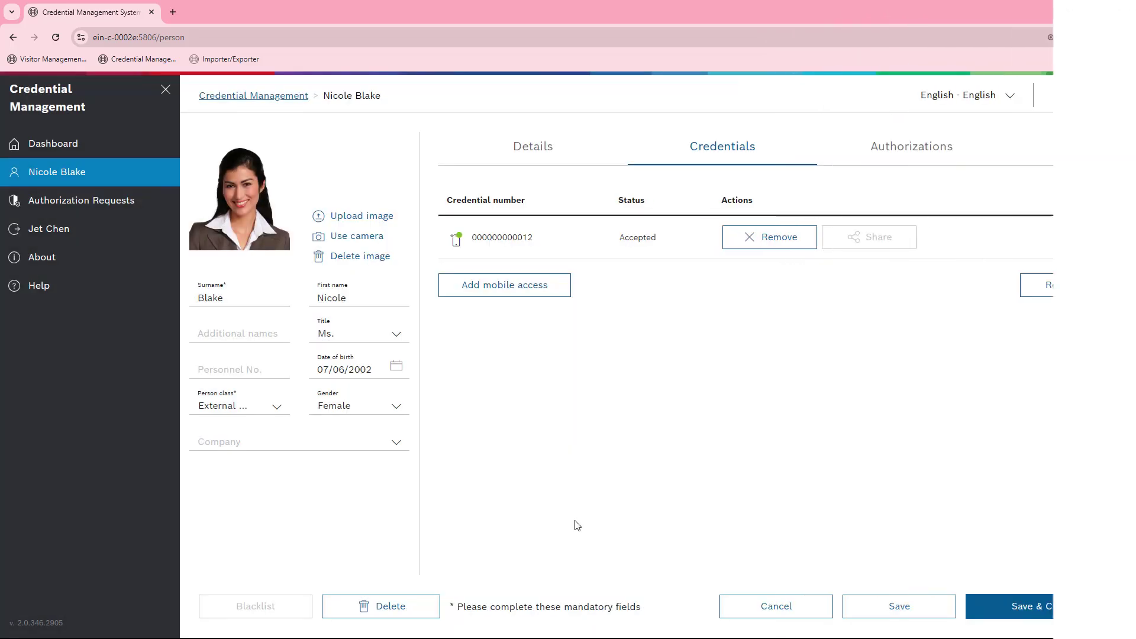
# Add the Office Building and Showroom authorizations to the person
pyautogui.click(927, 149)
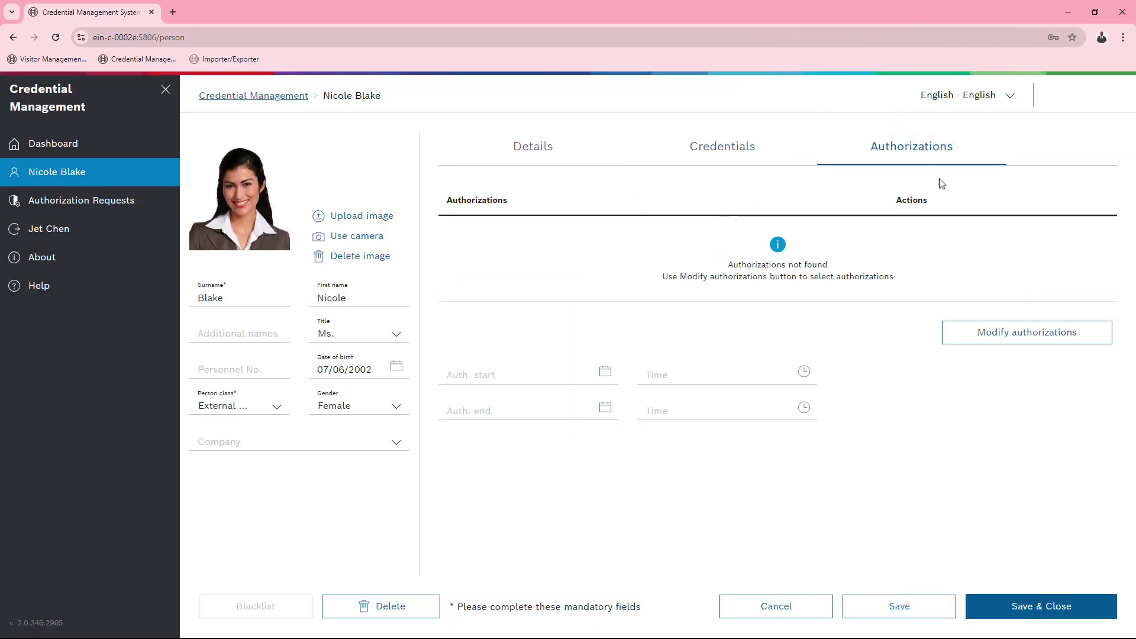
pyautogui.click(1022, 335)
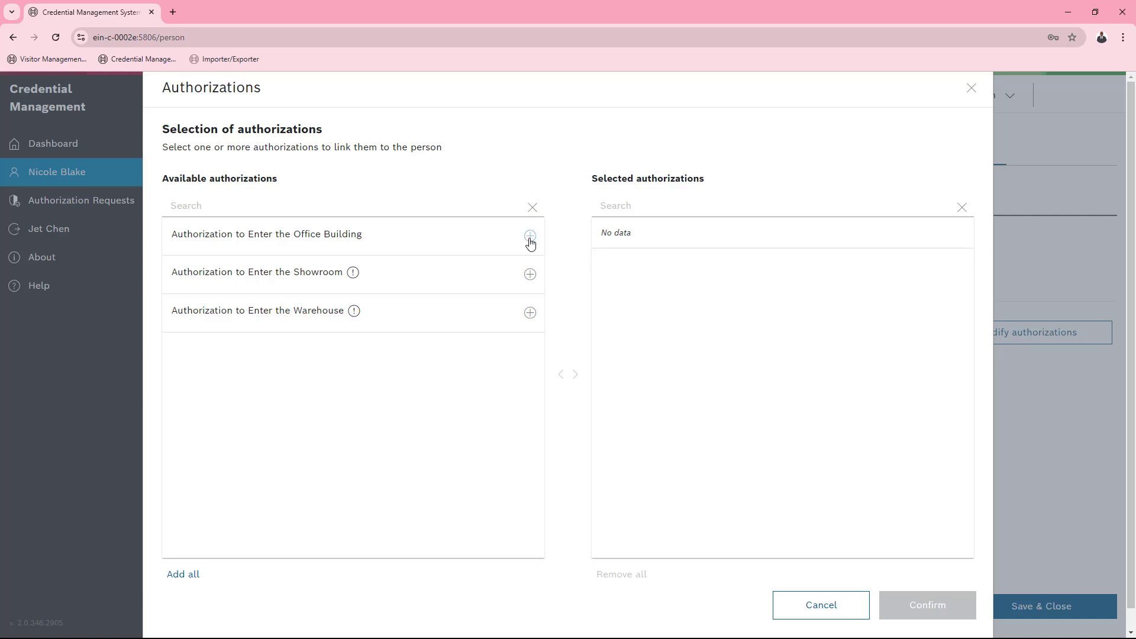
pyautogui.click(530, 237)
pyautogui.click(530, 237)
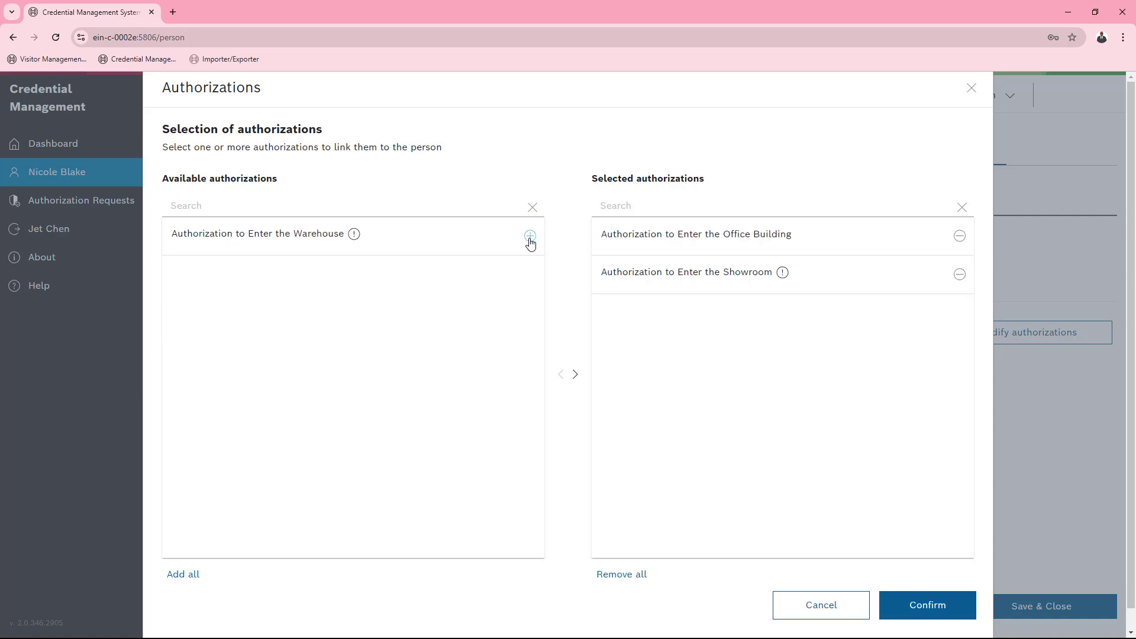
pyautogui.moveTo(784, 279)
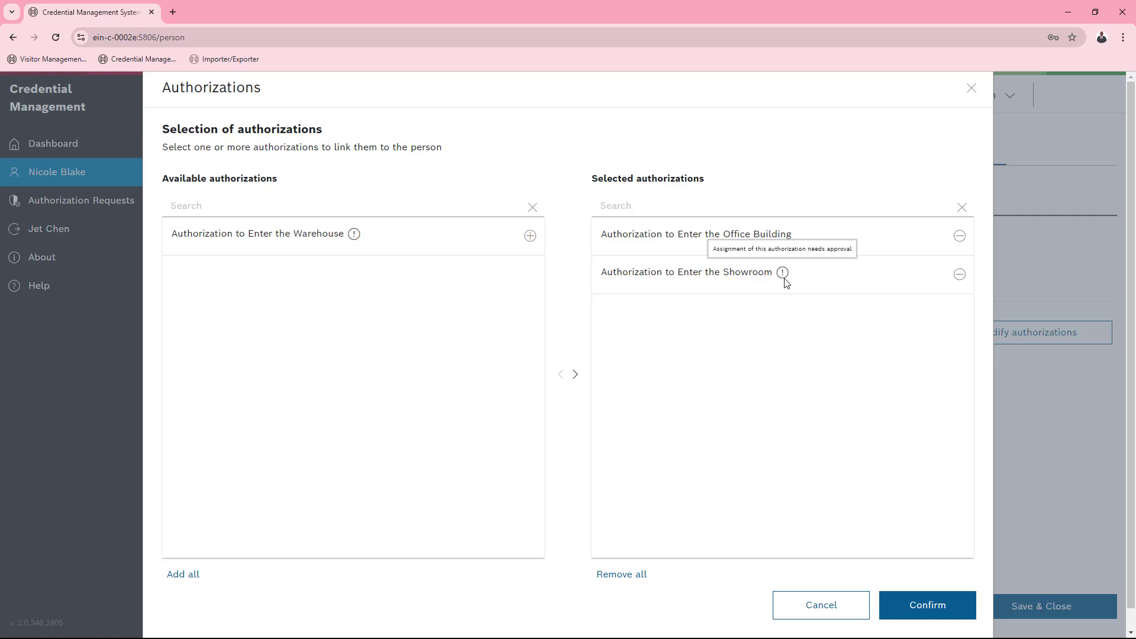
pyautogui.click(944, 606)
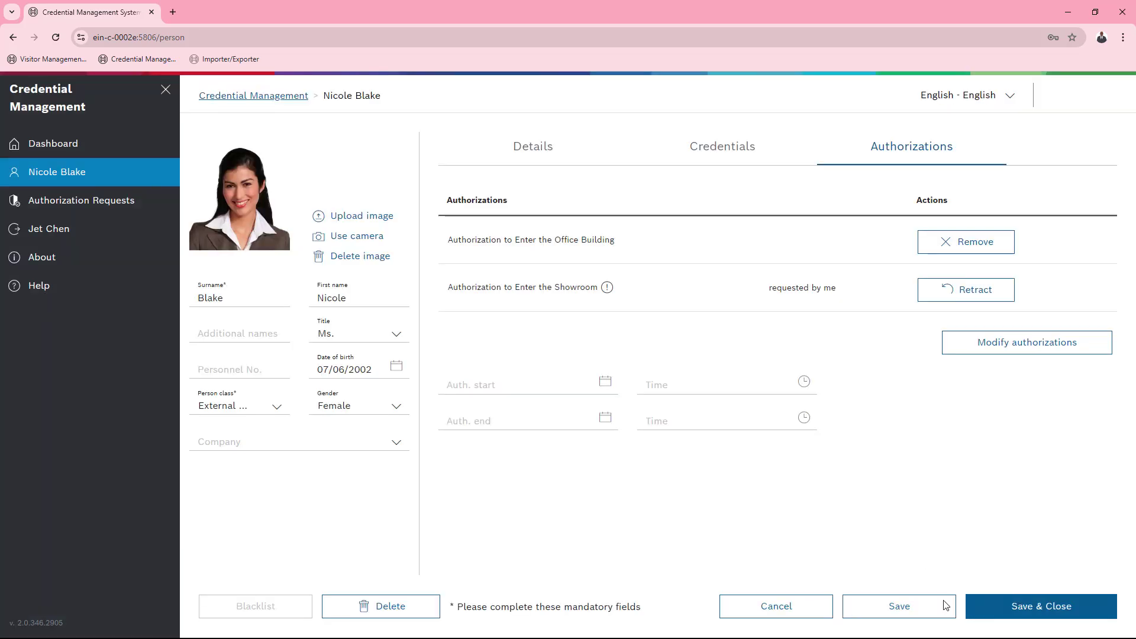
# Set authorization validity from 09/11/2024 to 11/30/2024, then save and close the record
pyautogui.click(605, 381)
pyautogui.click(514, 487)
pyautogui.click(605, 418)
pyautogui.click(588, 448)
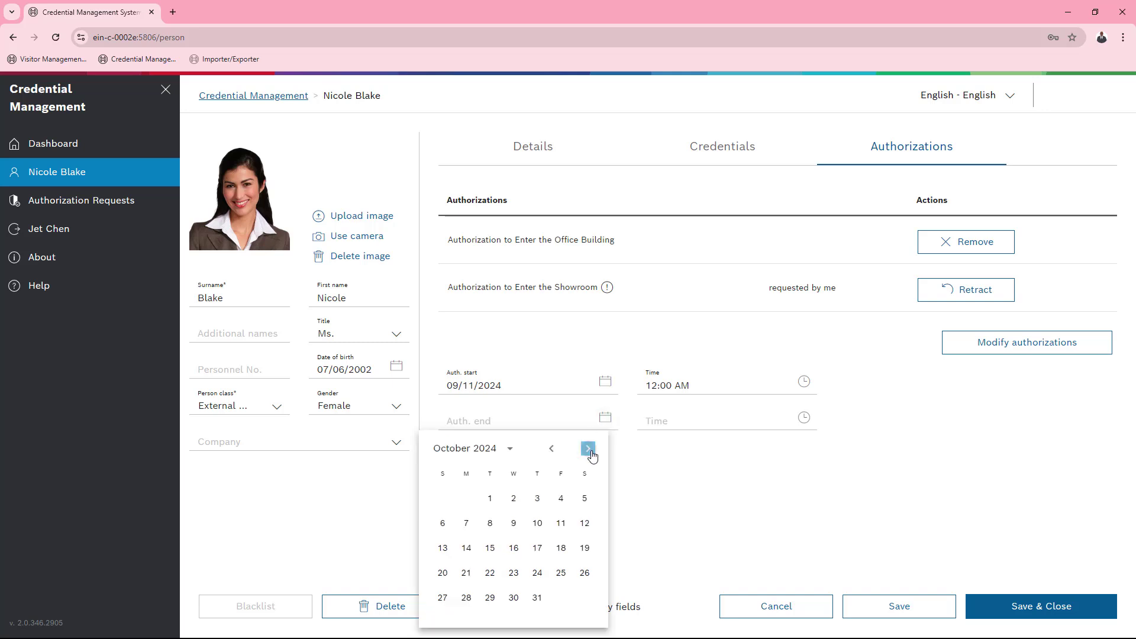
pyautogui.click(588, 448)
pyautogui.click(585, 597)
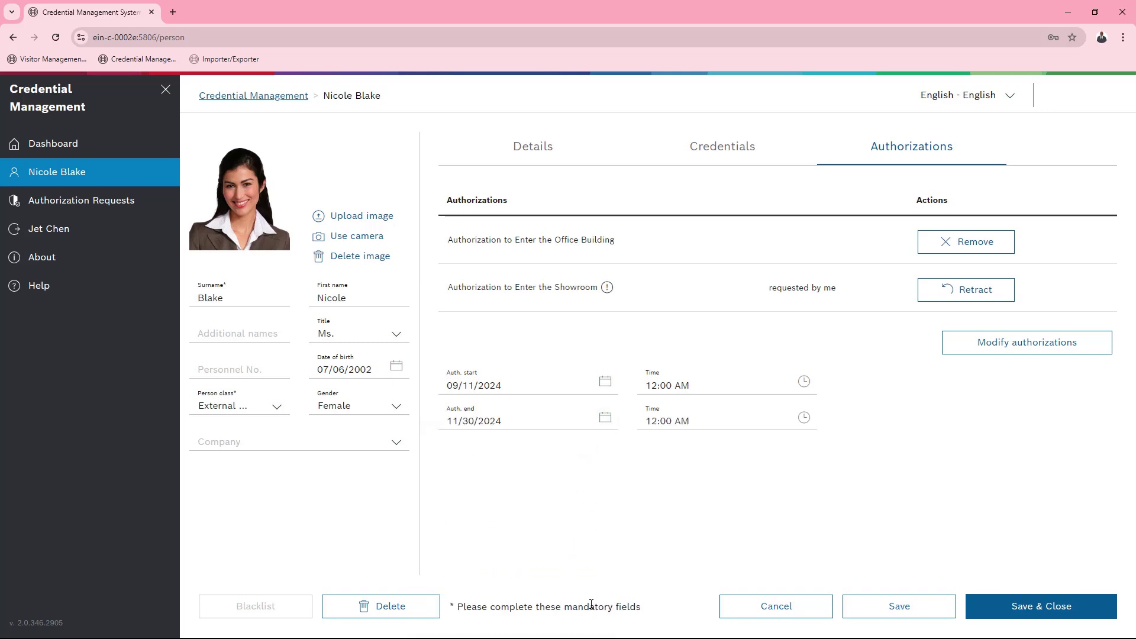
pyautogui.click(1005, 605)
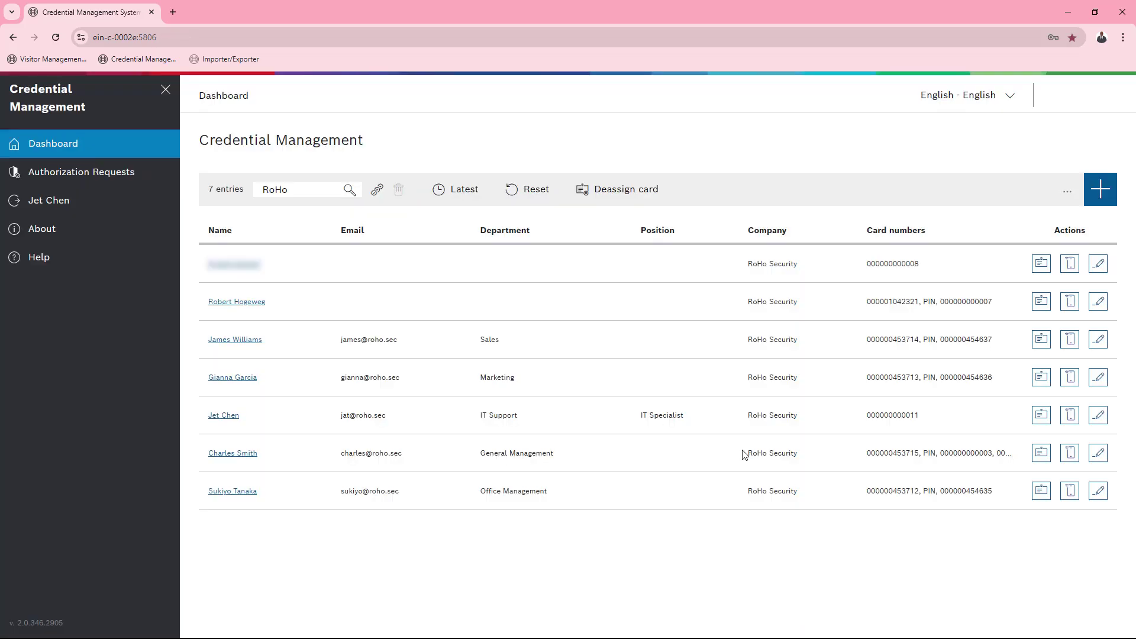
# Log in as the approving user and approve and save the pending Showroom request
pyautogui.click(135, 176)
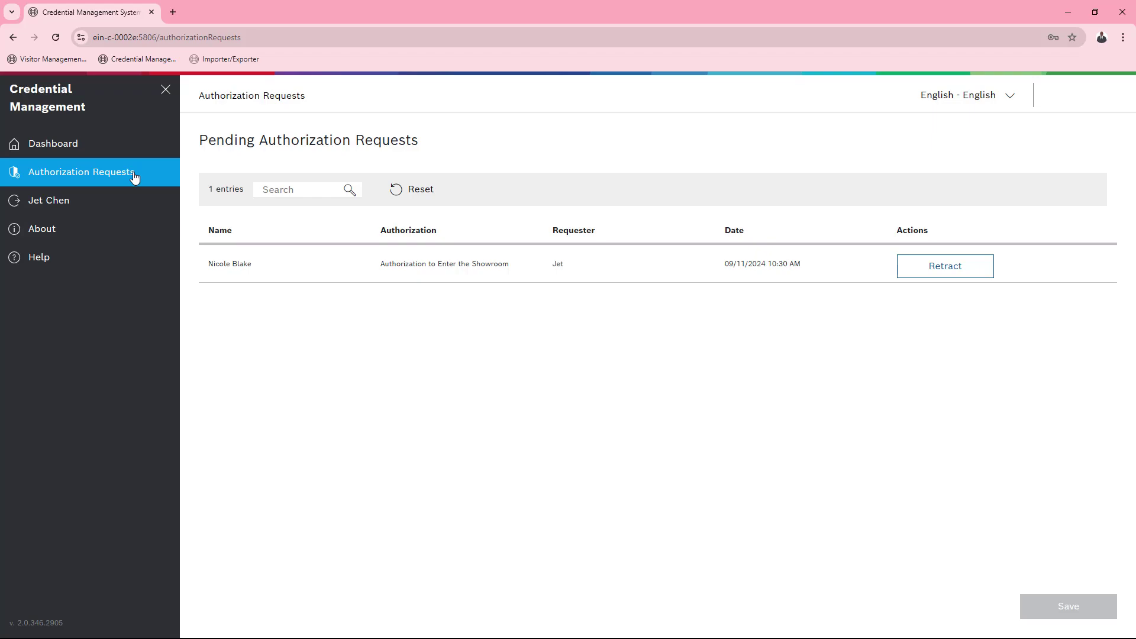
pyautogui.click(139, 204)
pyautogui.click(320, 223)
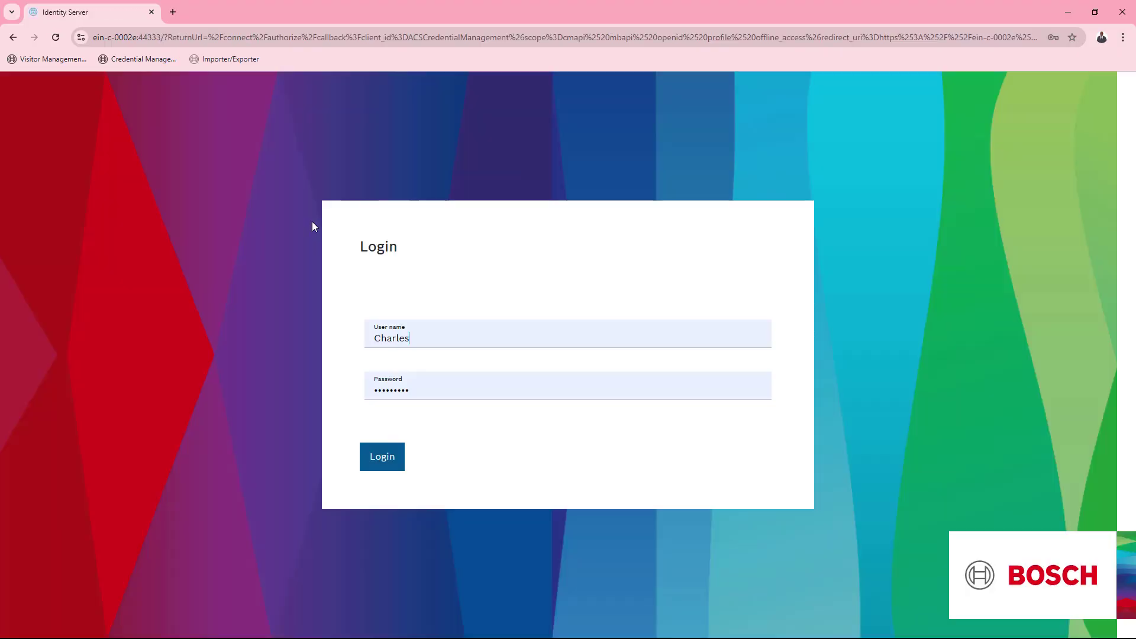
pyautogui.click(384, 459)
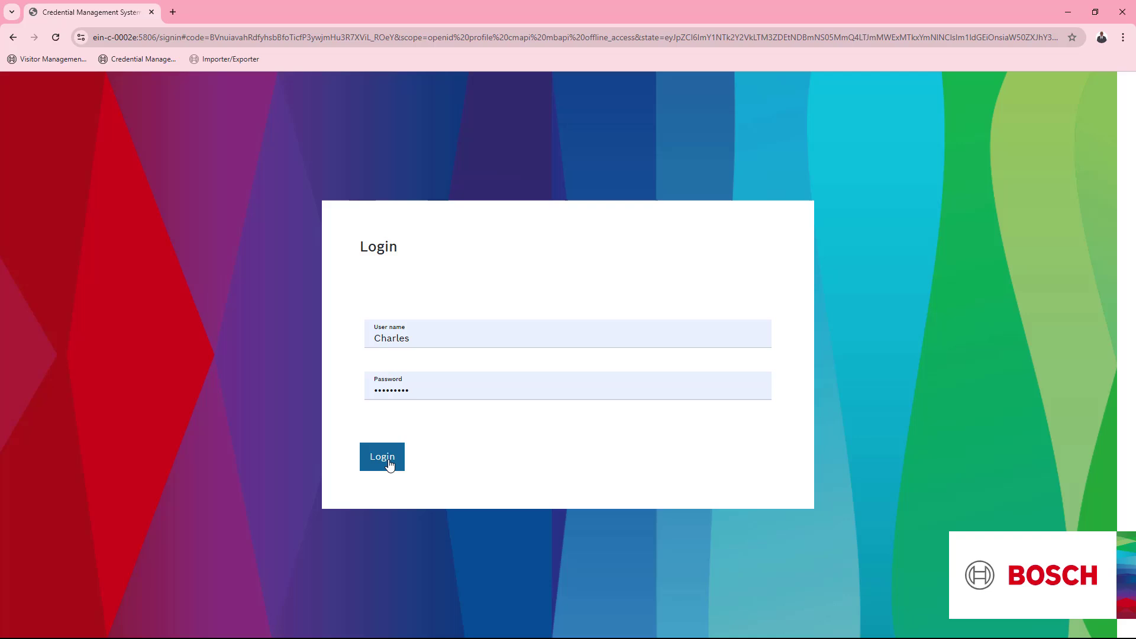
pyautogui.click(937, 276)
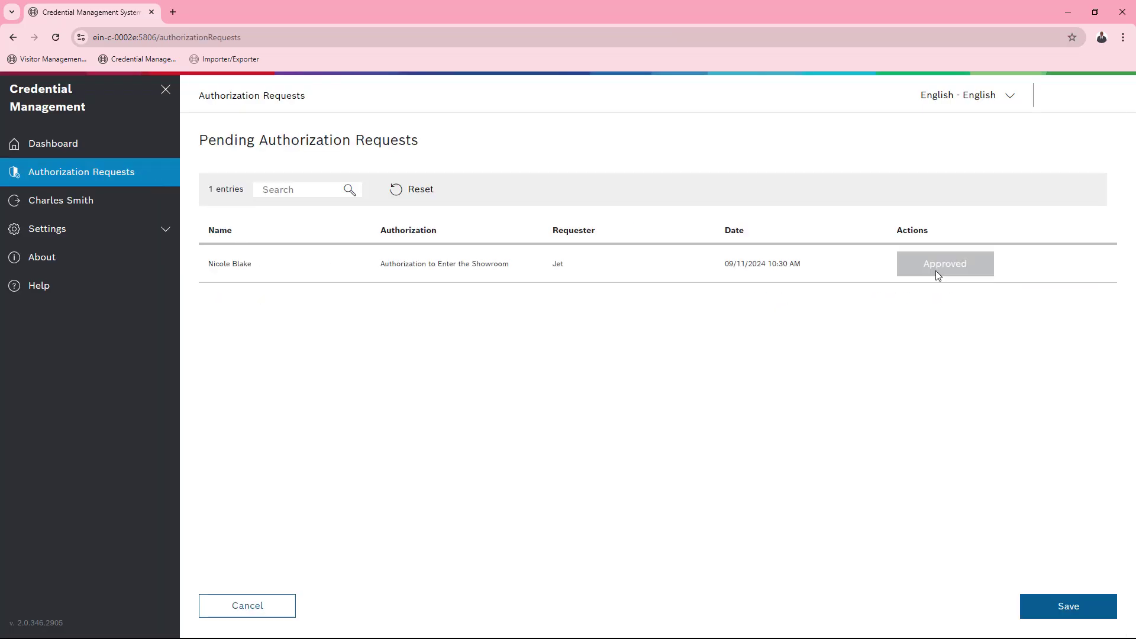
pyautogui.click(1084, 605)
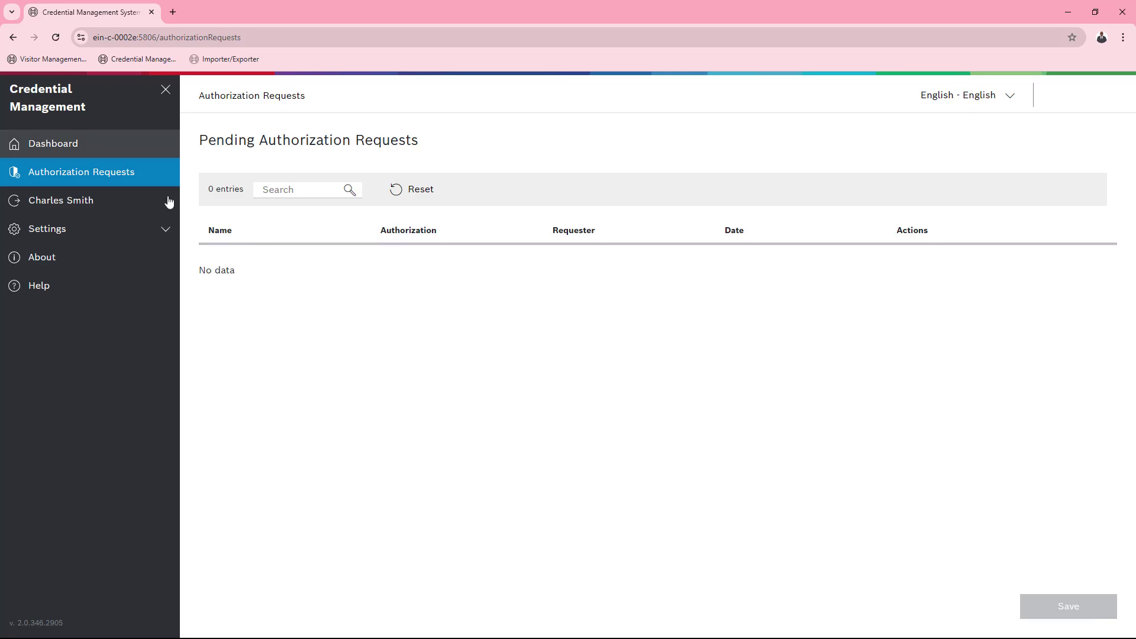
# Open the new person's record from the dashboard and check that both authorizations are listed
pyautogui.scroll(-2, 288, 280)
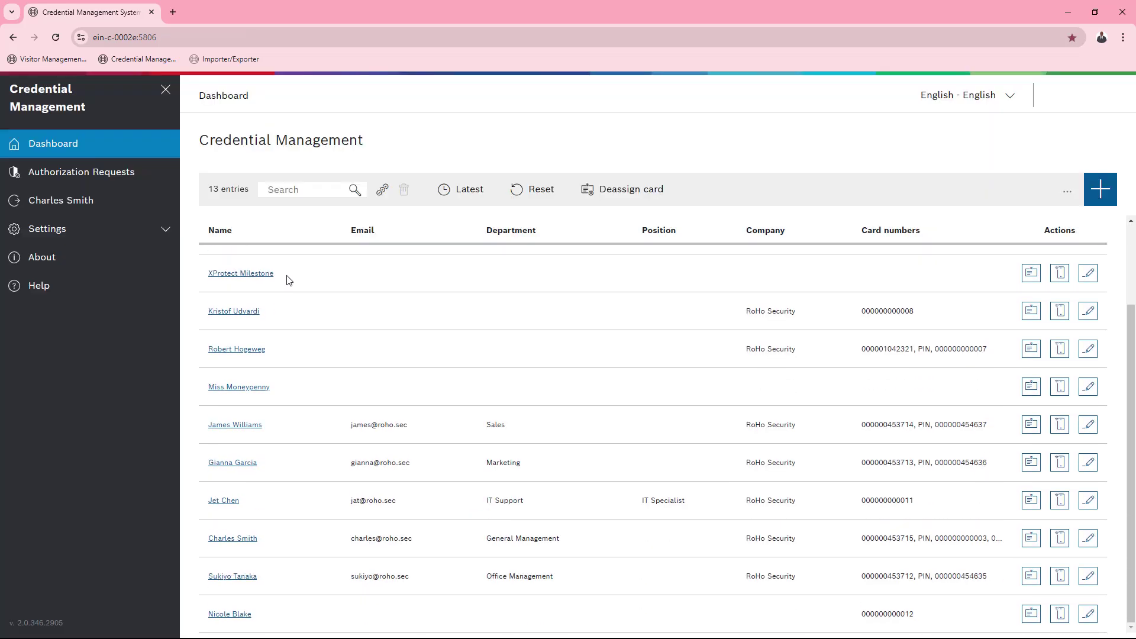
pyautogui.click(230, 614)
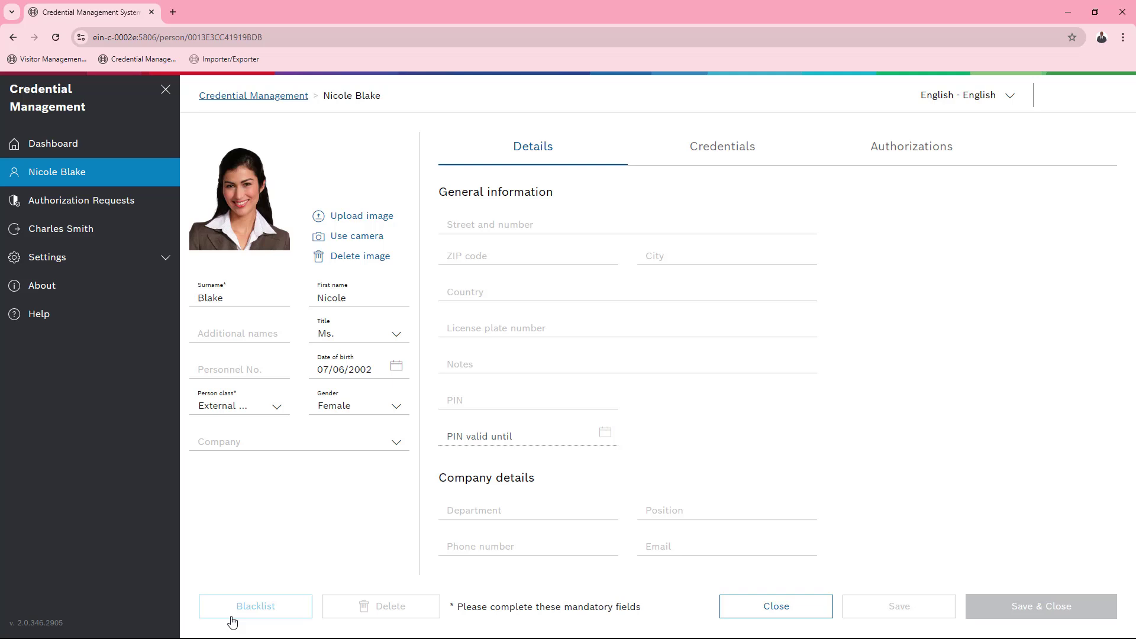
pyautogui.click(905, 156)
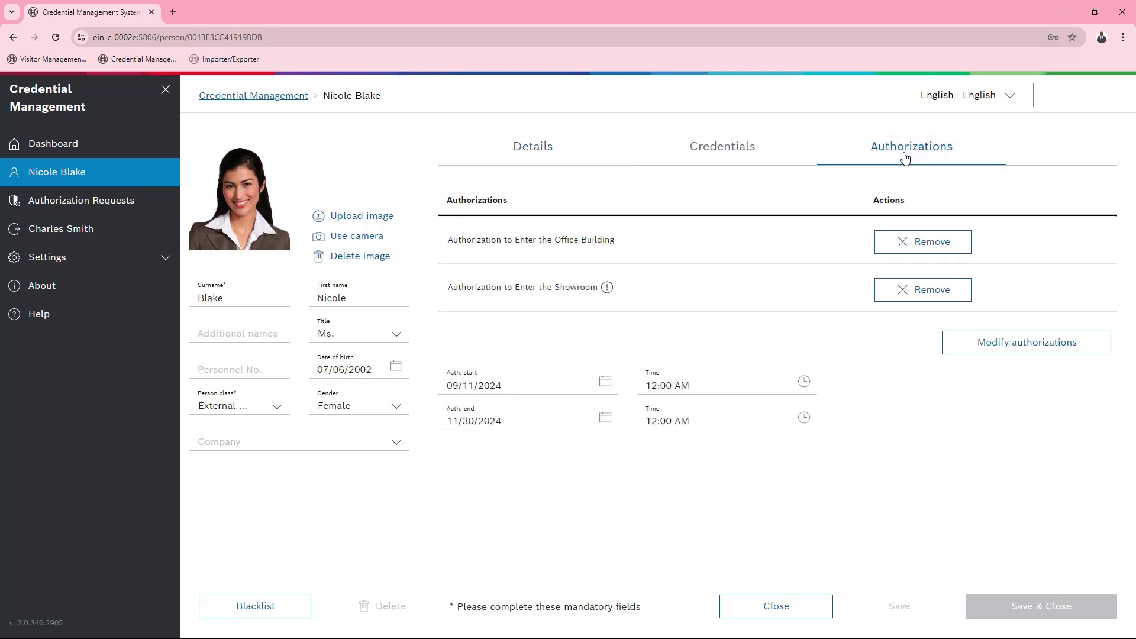
pyautogui.moveTo(611, 288)
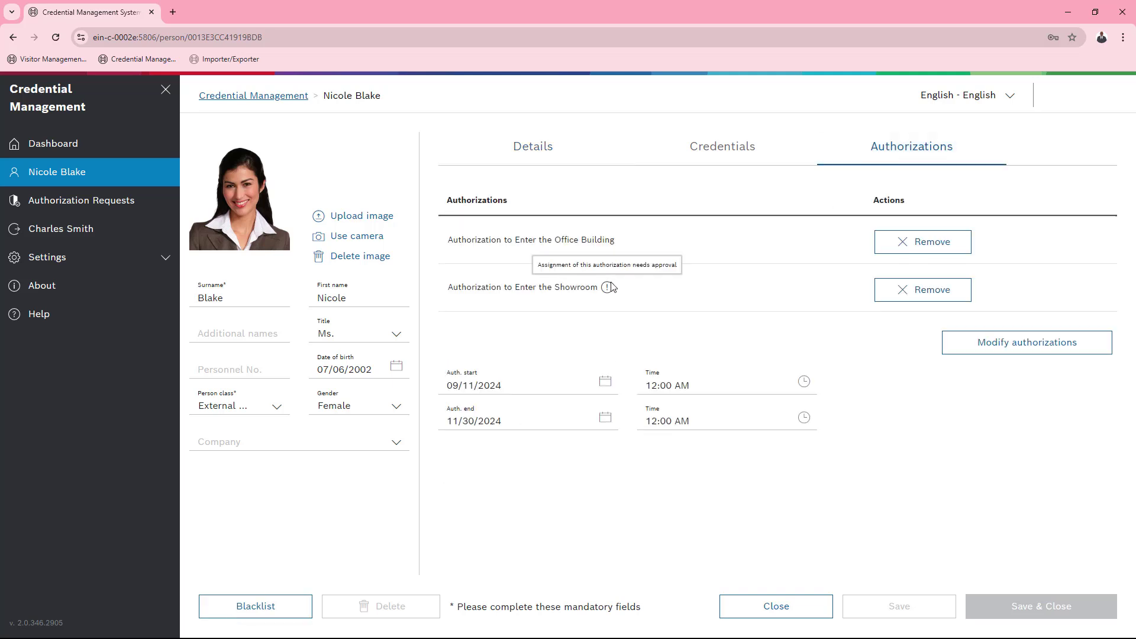